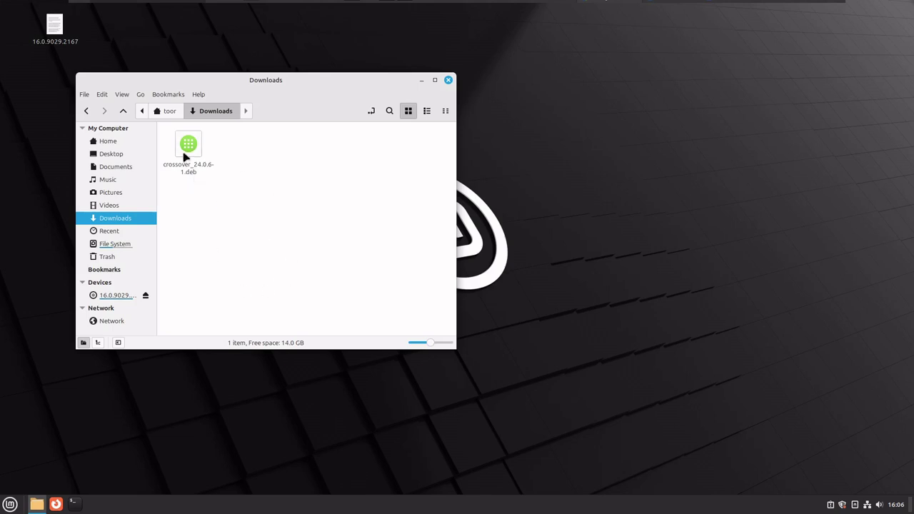
Install the CrossOver 24.0.6-1 .deb with GDebi, authenticating with the admin password, then close the installer.
{"action": "right_click", "coordinate": [185, 155]}
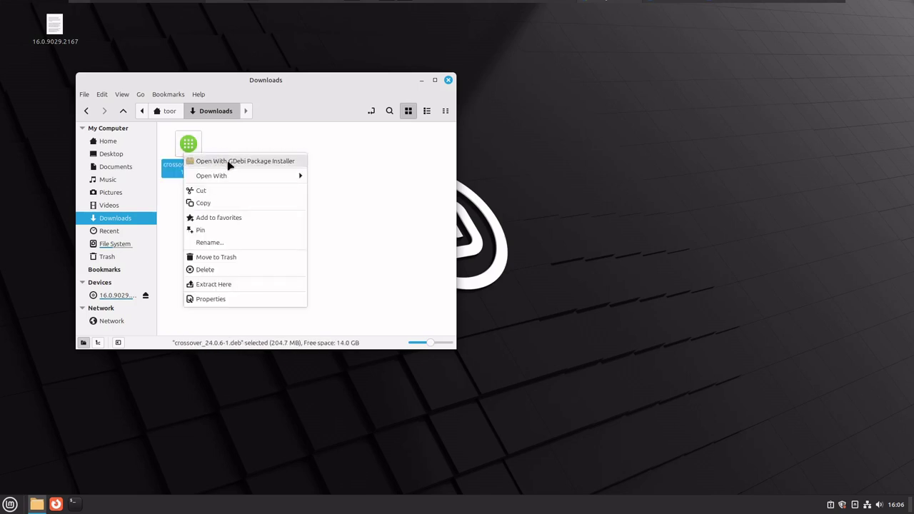
{"action": "left_click", "coordinate": [271, 163]}
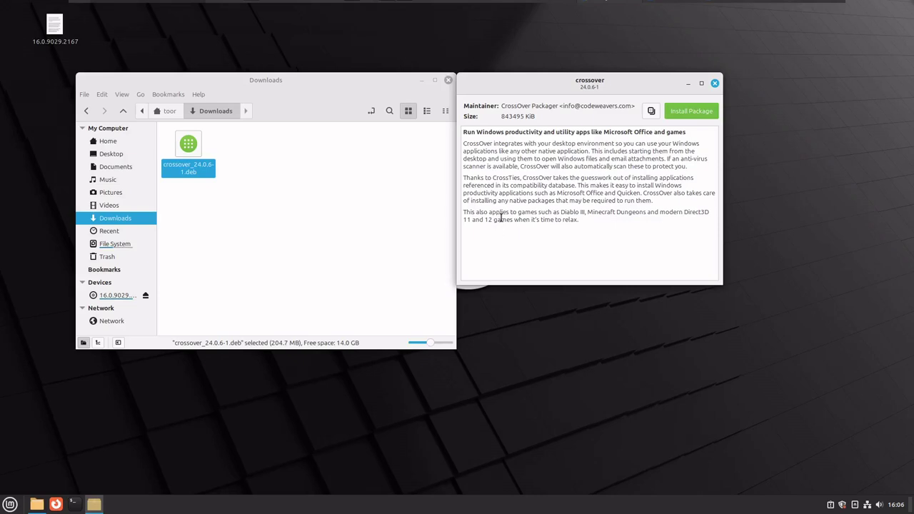
{"action": "left_click", "coordinate": [680, 115]}
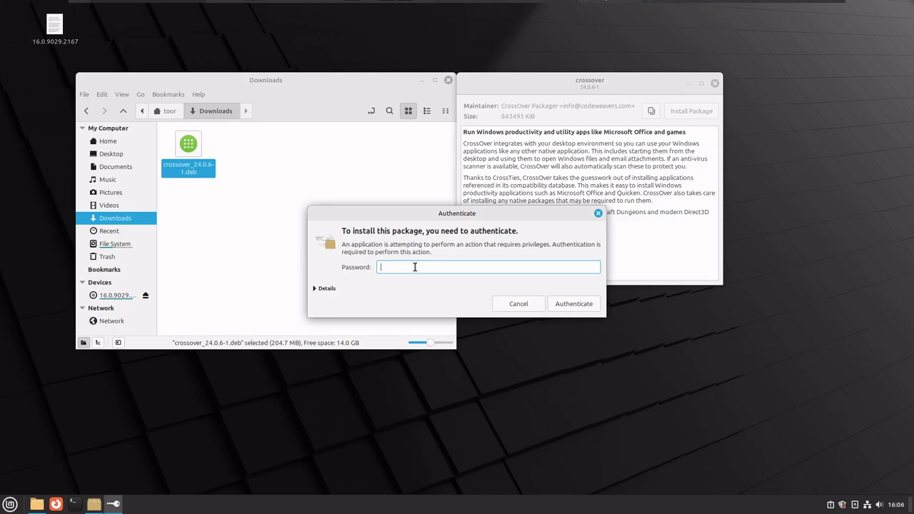
{"action": "type", "text": "•••••••••••"}
{"action": "key", "text": "Return"}
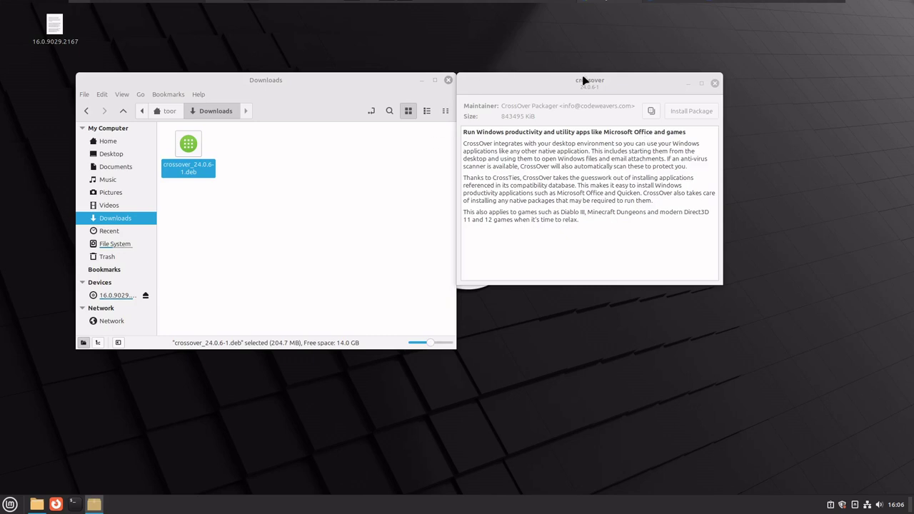
{"action": "left_click_drag", "start_coordinate": [562, 87], "coordinate": [562, 101]}
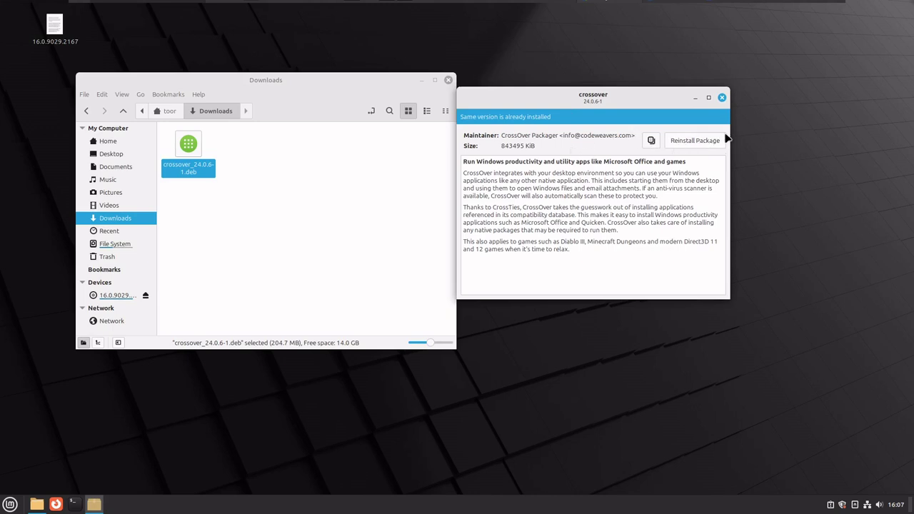
{"action": "left_click", "coordinate": [722, 97]}
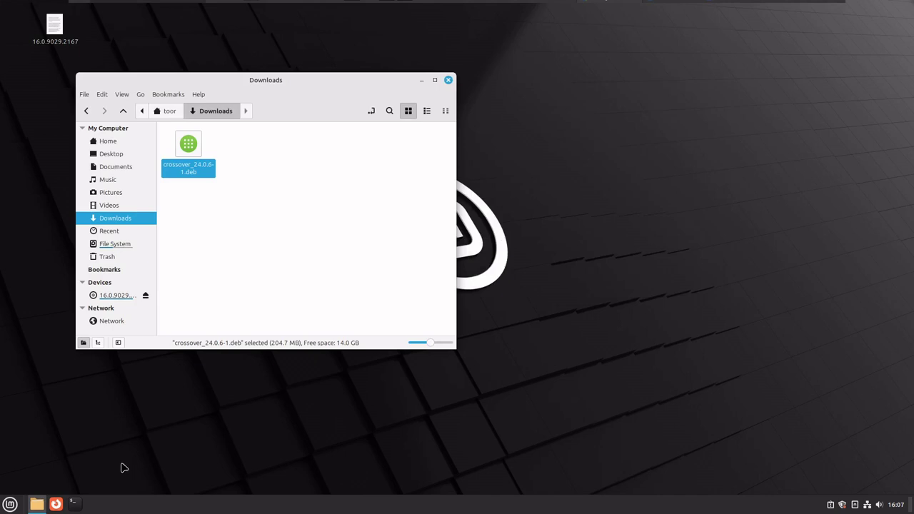
Launch CrossOver from the Mint menu's CrossOver category and move its window toward the centre.
{"action": "left_click", "coordinate": [10, 506]}
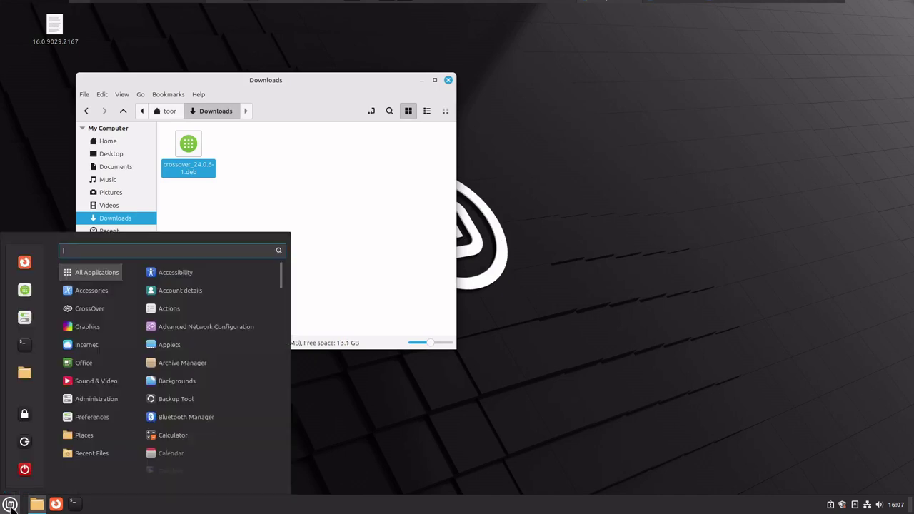
{"action": "mouse_move", "coordinate": [87, 314]}
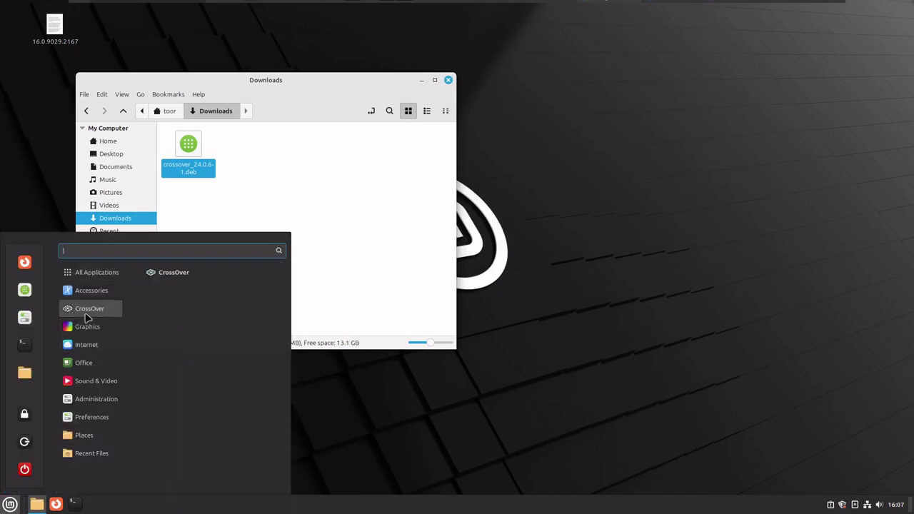
{"action": "left_click", "coordinate": [184, 280]}
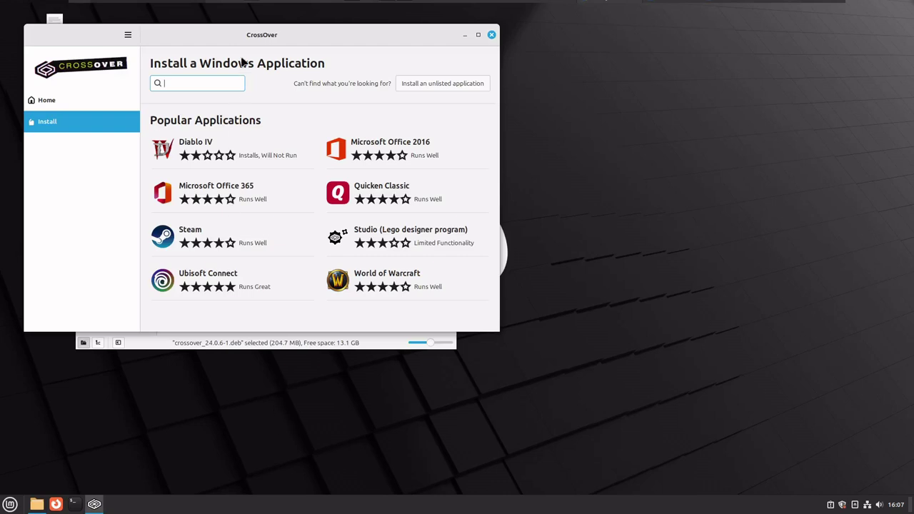
{"action": "left_click_drag", "start_coordinate": [233, 45], "coordinate": [410, 80]}
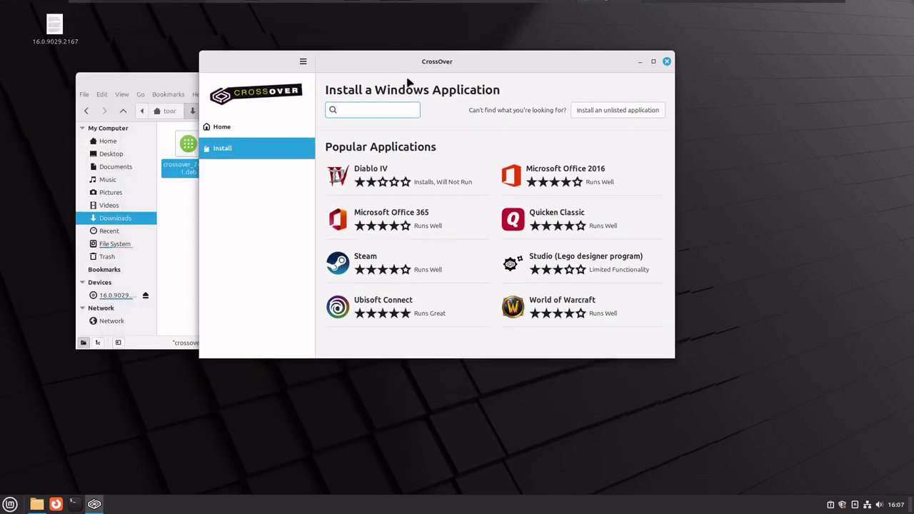
Select Microsoft Office 2016 and mount the 16.0.9029.2167 install disc as its source.
{"action": "left_click", "coordinate": [561, 176]}
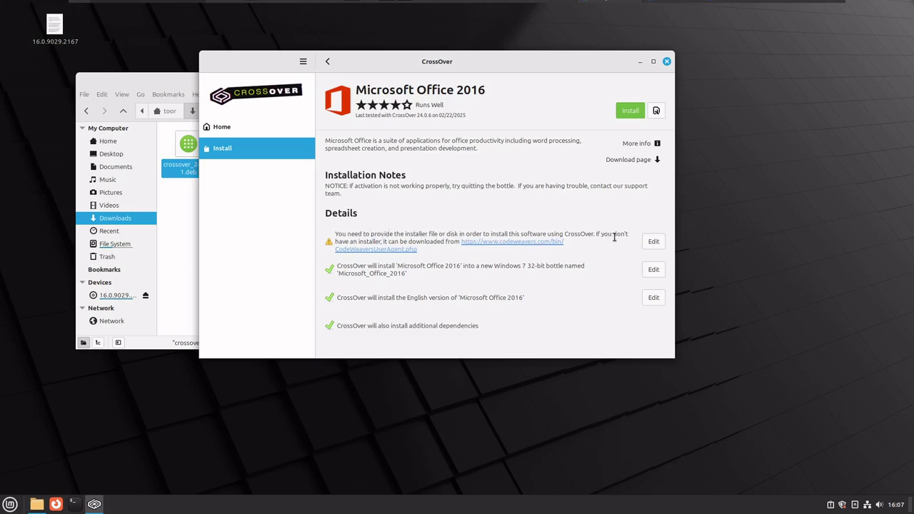
{"action": "double_click", "coordinate": [55, 27]}
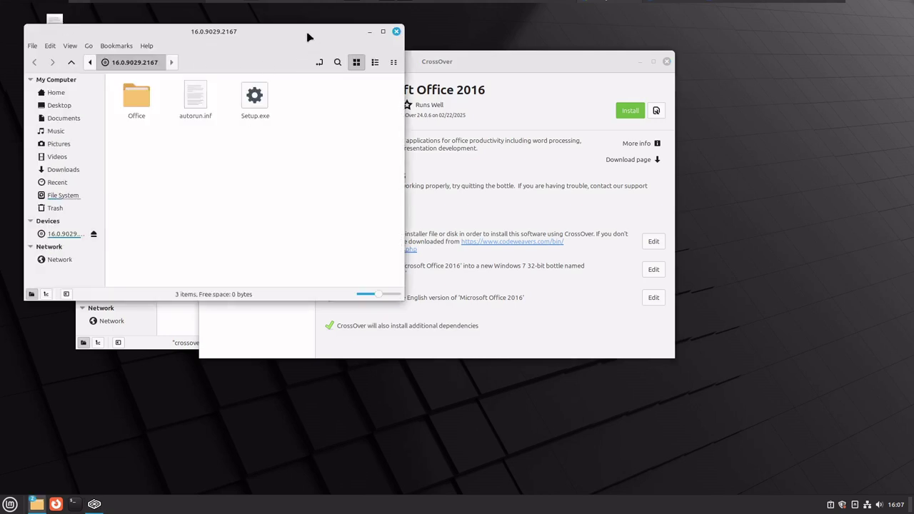
{"action": "left_click_drag", "start_coordinate": [309, 35], "coordinate": [378, 142]}
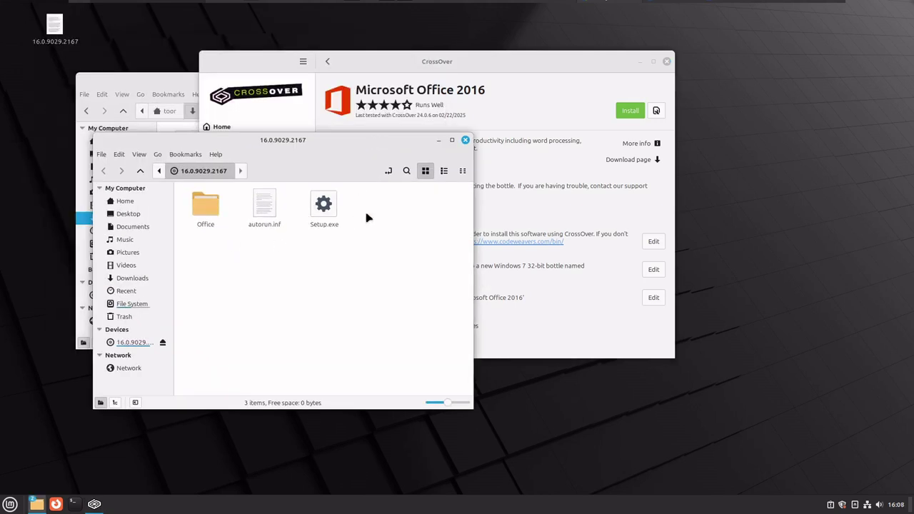
{"action": "left_click", "coordinate": [465, 140]}
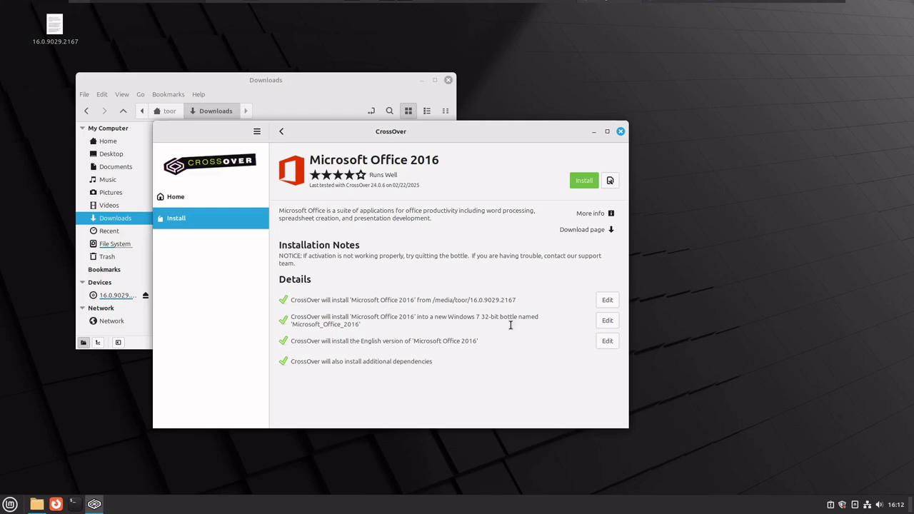
Start the Office 2016 install, continue the CrossOver trial, and accept the Times New Roman font licence.
{"action": "left_click", "coordinate": [583, 181]}
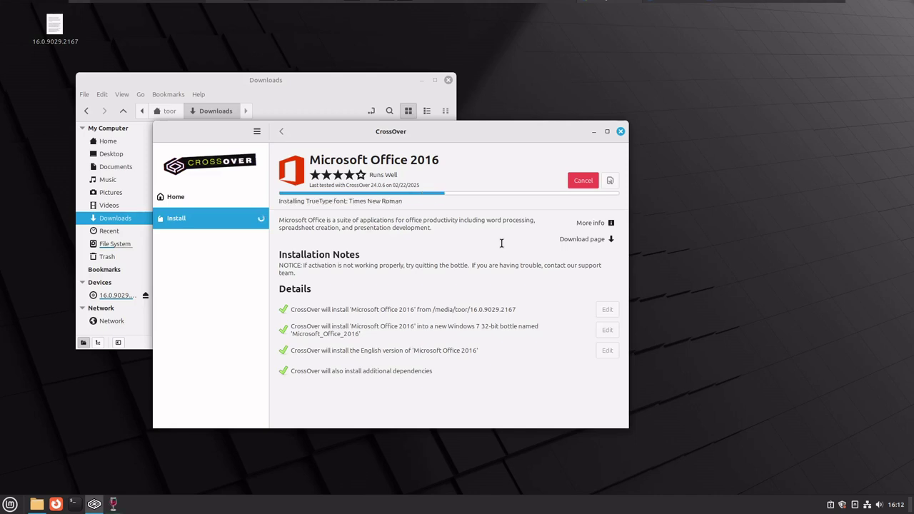
{"action": "left_click", "coordinate": [113, 504]}
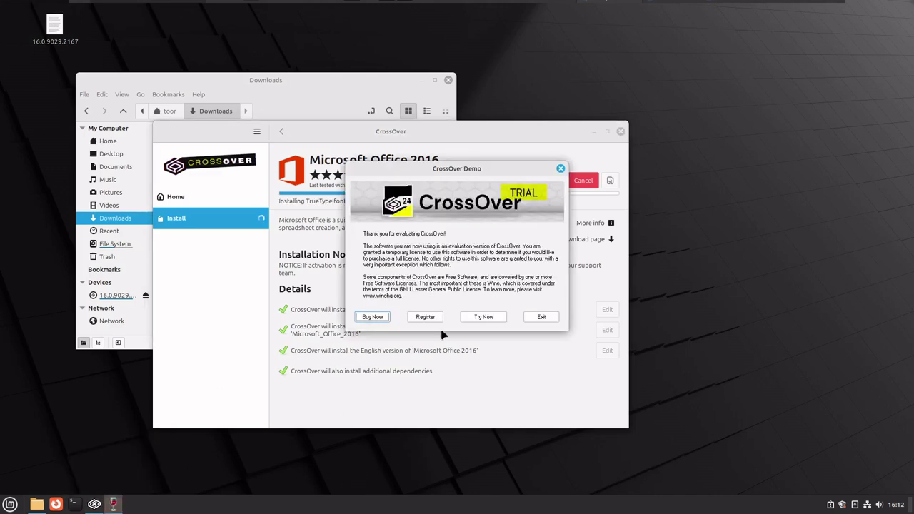
{"action": "left_click", "coordinate": [490, 323]}
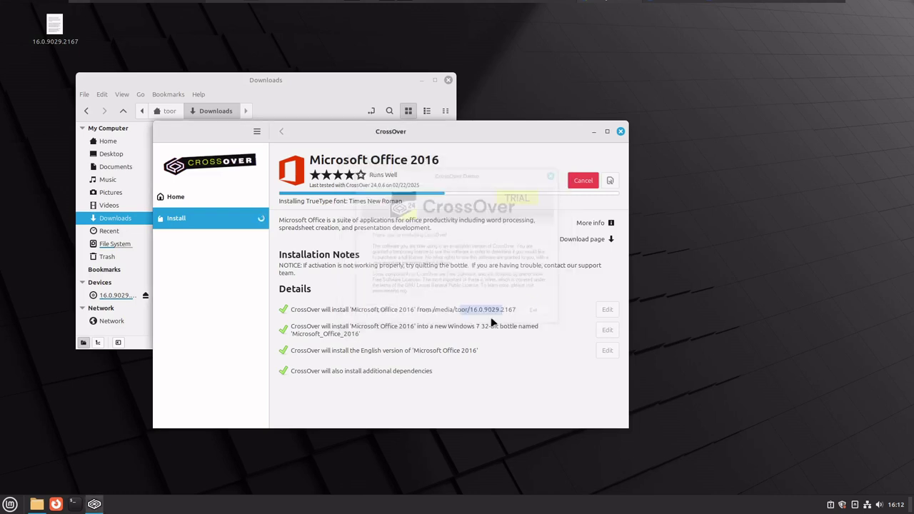
{"action": "left_click", "coordinate": [484, 333]}
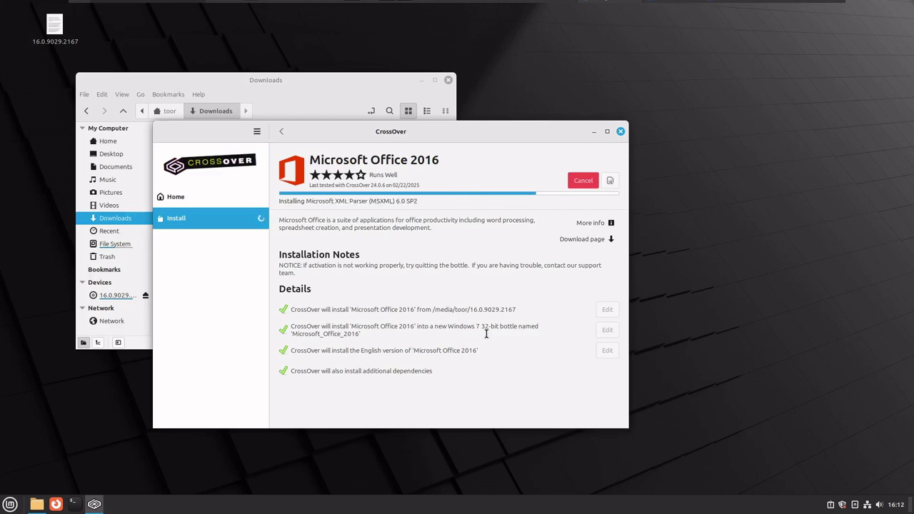
Run MSXML 6 SP2 setup: accept the licence, enter a name, copy it as company, install.
{"action": "left_click", "coordinate": [486, 333]}
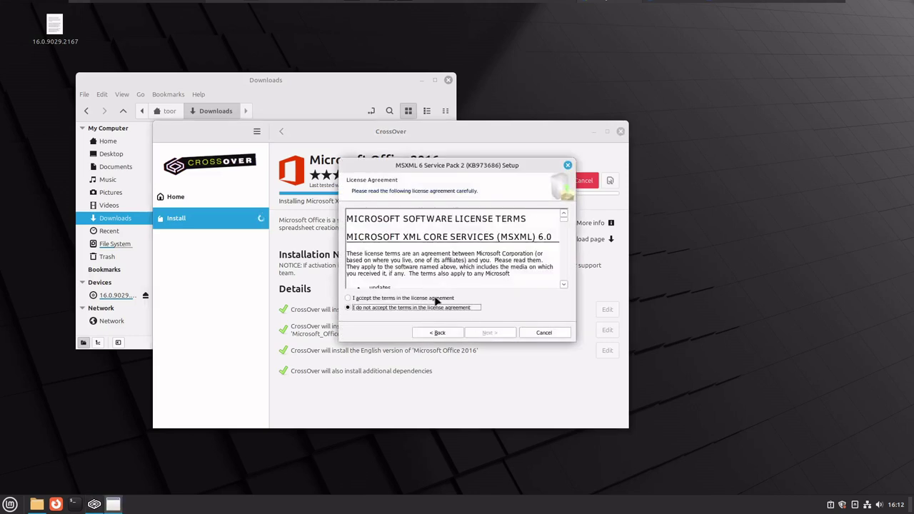
{"action": "left_click", "coordinate": [437, 298]}
{"action": "left_click", "coordinate": [493, 335]}
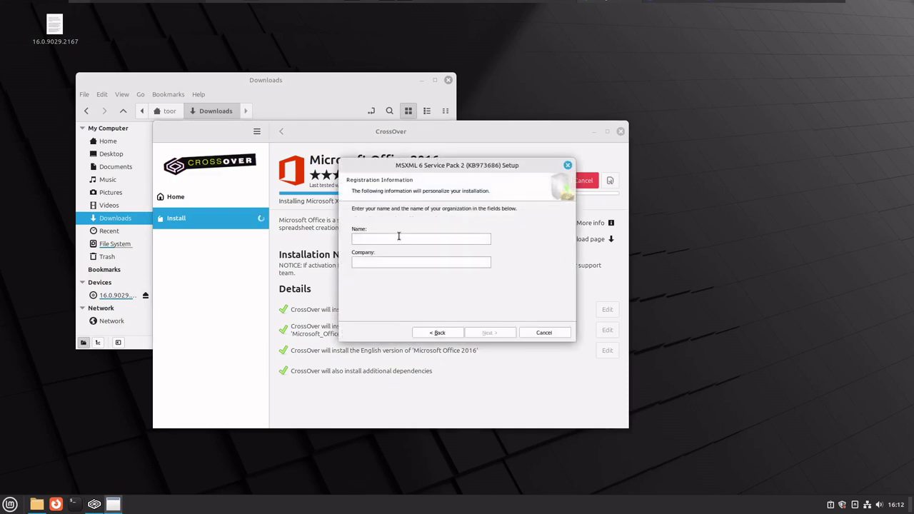
{"action": "type", "text": "generictechsupport"}
{"action": "double_click", "coordinate": [401, 237]}
{"action": "key", "text": "ctrl+c"}
{"action": "left_click", "coordinate": [405, 265]}
{"action": "key", "text": "ctrl+v"}
{"action": "left_click", "coordinate": [500, 334]}
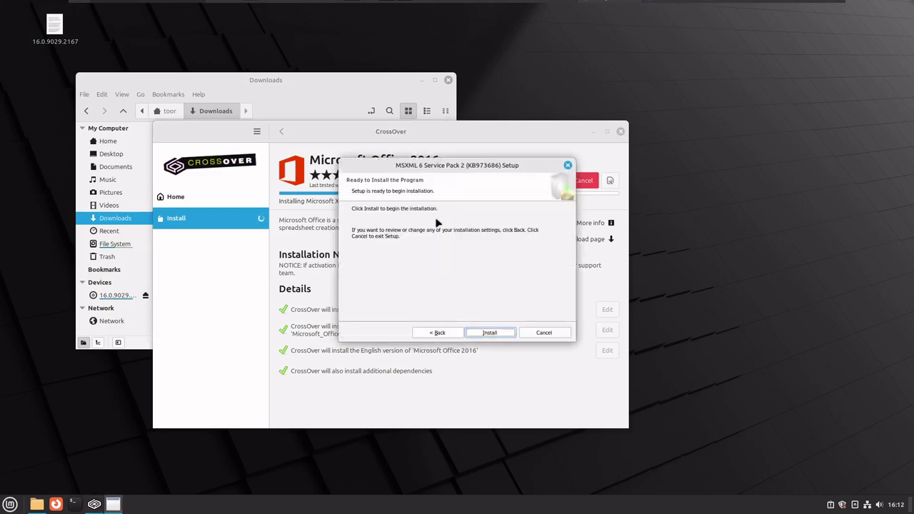
{"action": "left_click", "coordinate": [490, 333]}
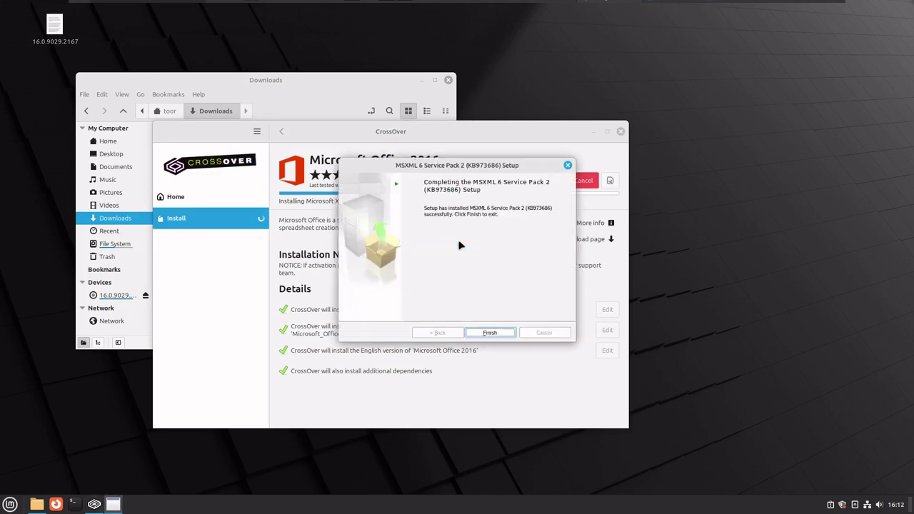
Finish MSXML setup, dismiss the Office completion screen, and close the Update Manager.
{"action": "left_click", "coordinate": [490, 332]}
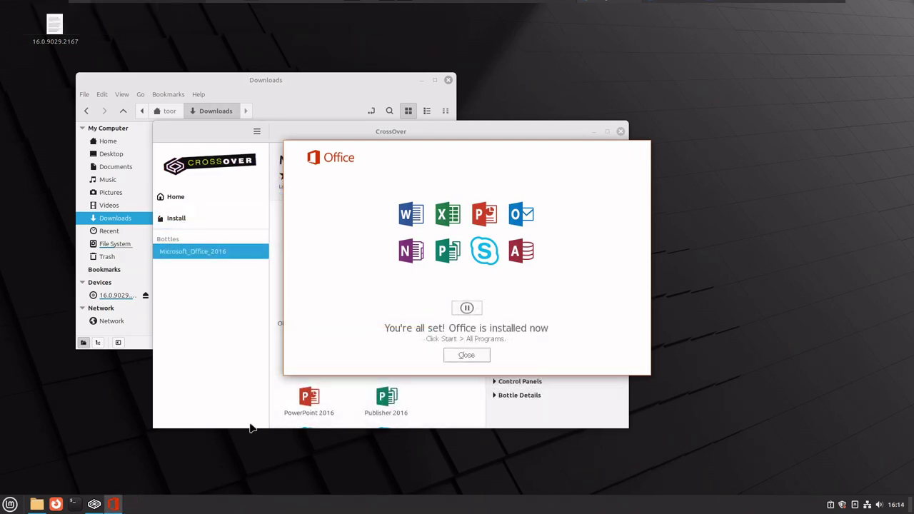
{"action": "left_click", "coordinate": [466, 356]}
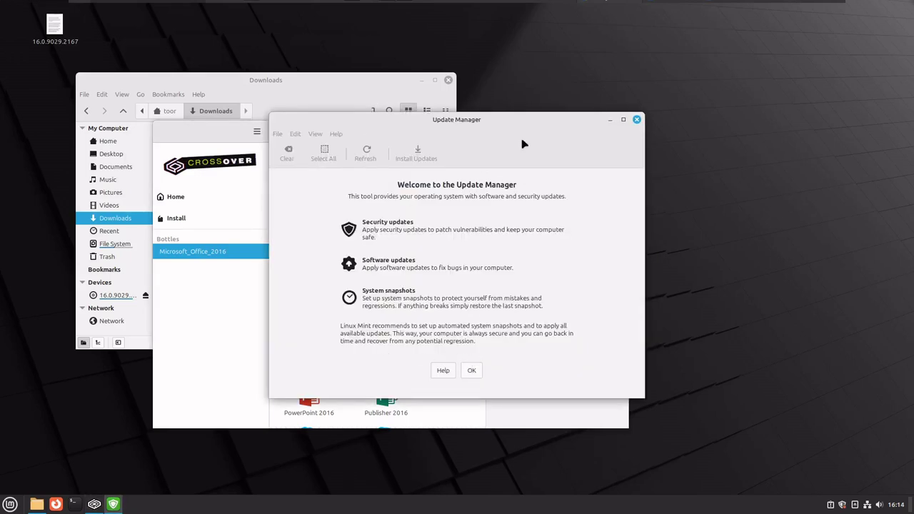
{"action": "left_click", "coordinate": [636, 121]}
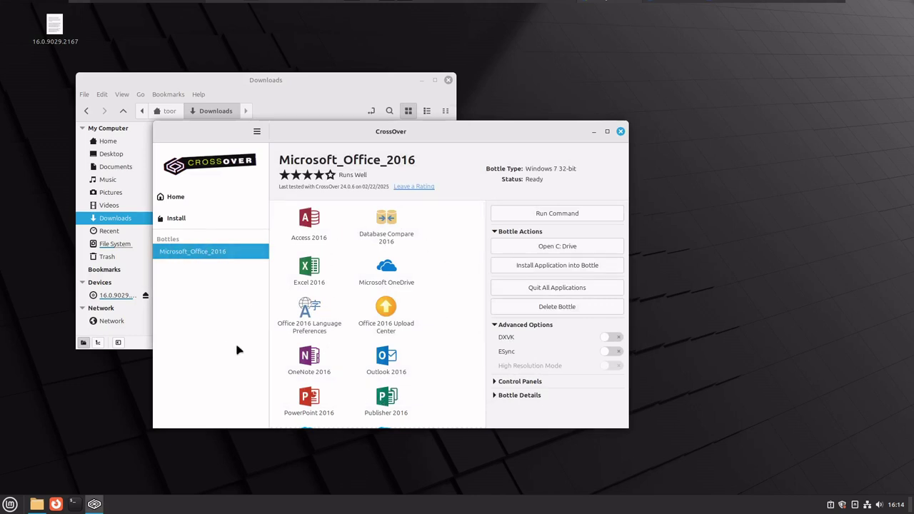
{"action": "left_click", "coordinate": [14, 503]}
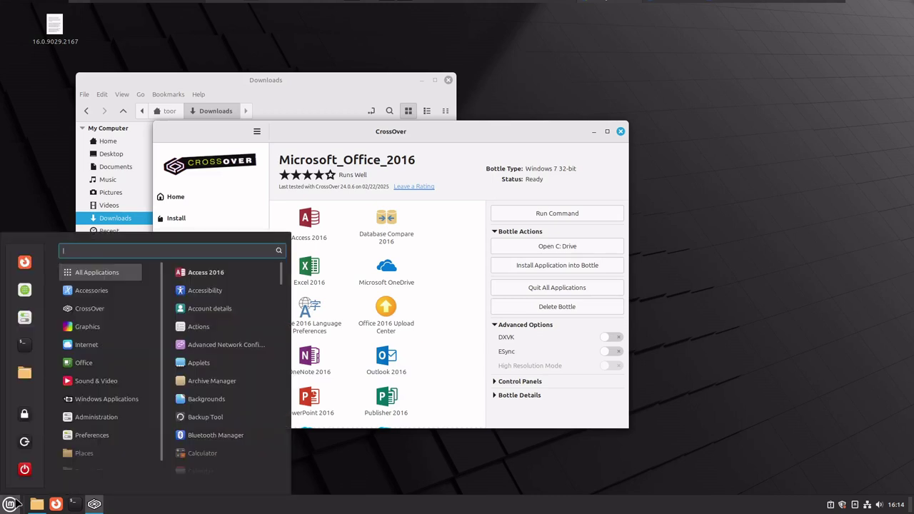
{"action": "mouse_move", "coordinate": [91, 402]}
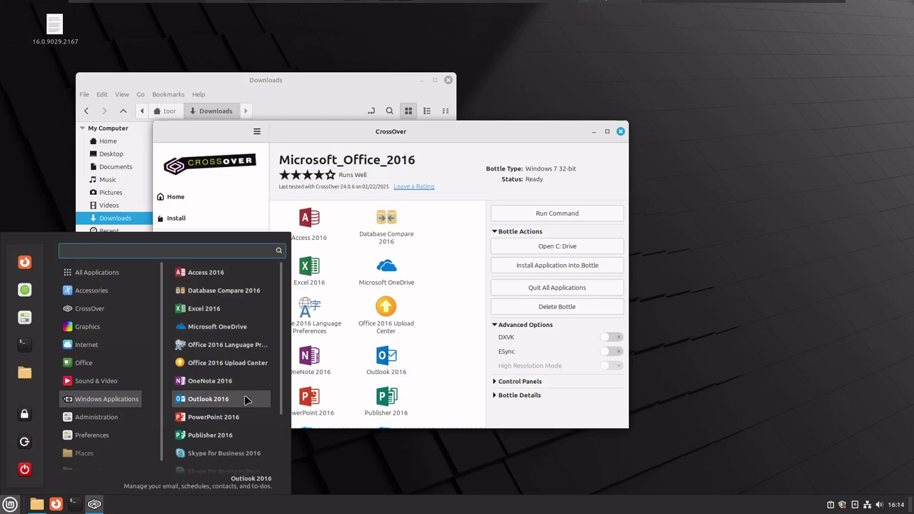
{"action": "scroll", "coordinate": [245, 400], "scroll_direction": "down", "scroll_amount": 2}
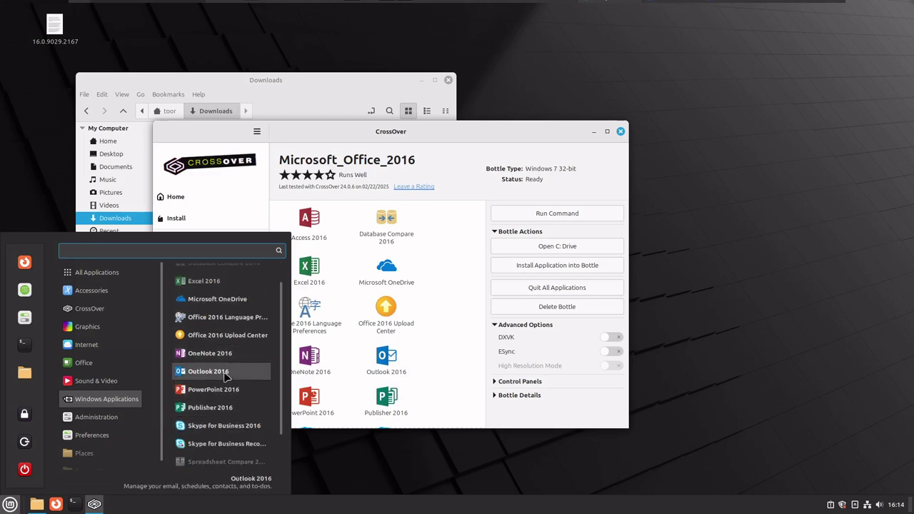
{"action": "scroll", "coordinate": [223, 389], "scroll_direction": "up", "scroll_amount": 2}
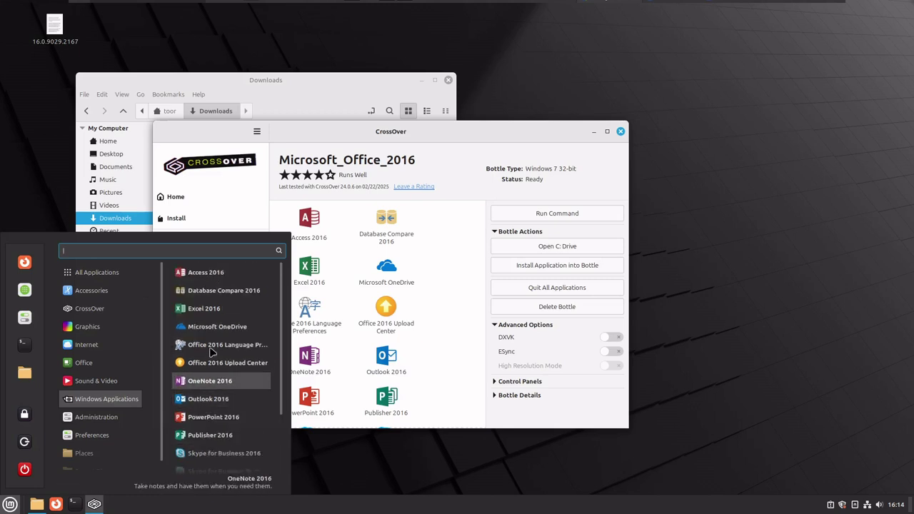
{"action": "left_click", "coordinate": [203, 310]}
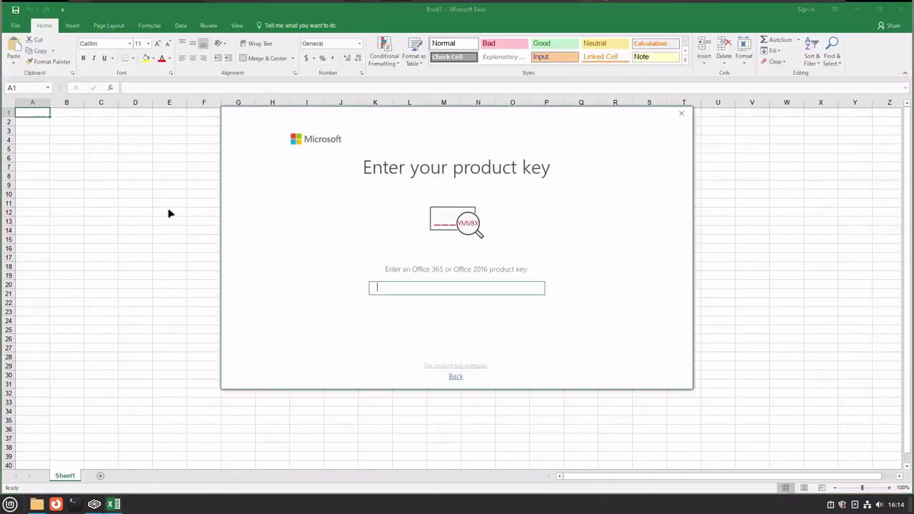
{"action": "left_click", "coordinate": [683, 114]}
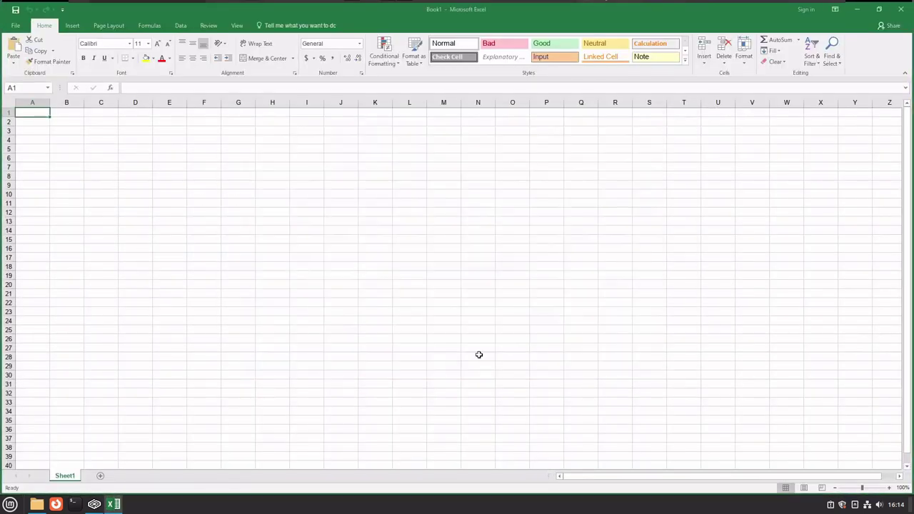
{"action": "left_click", "coordinate": [189, 285]}
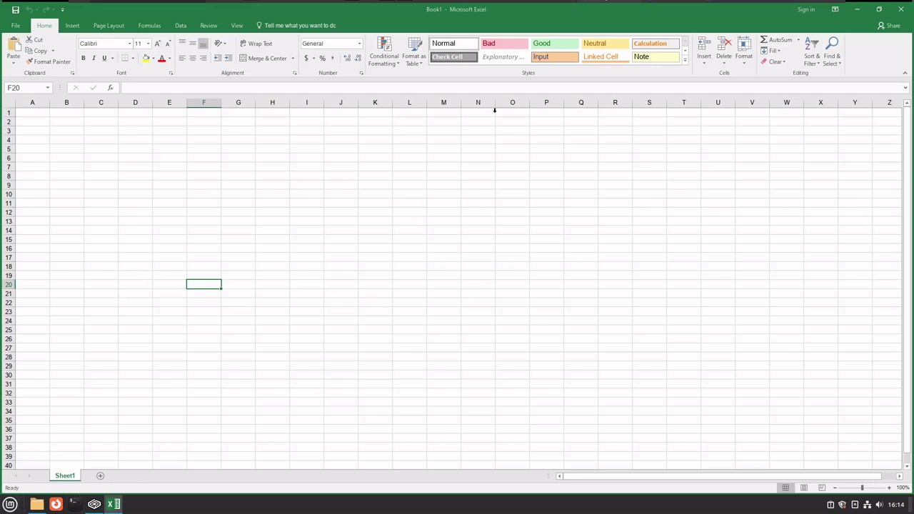
{"action": "left_click", "coordinate": [902, 9]}
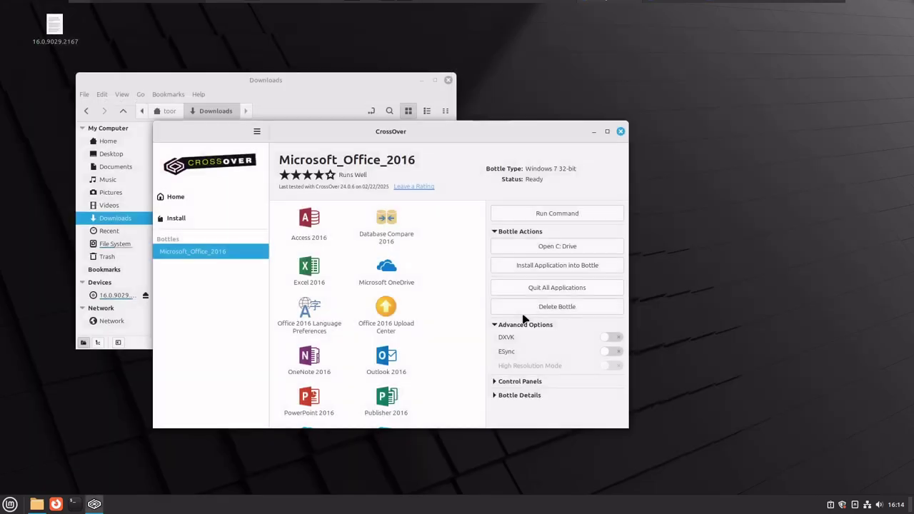
{"action": "left_click", "coordinate": [10, 505]}
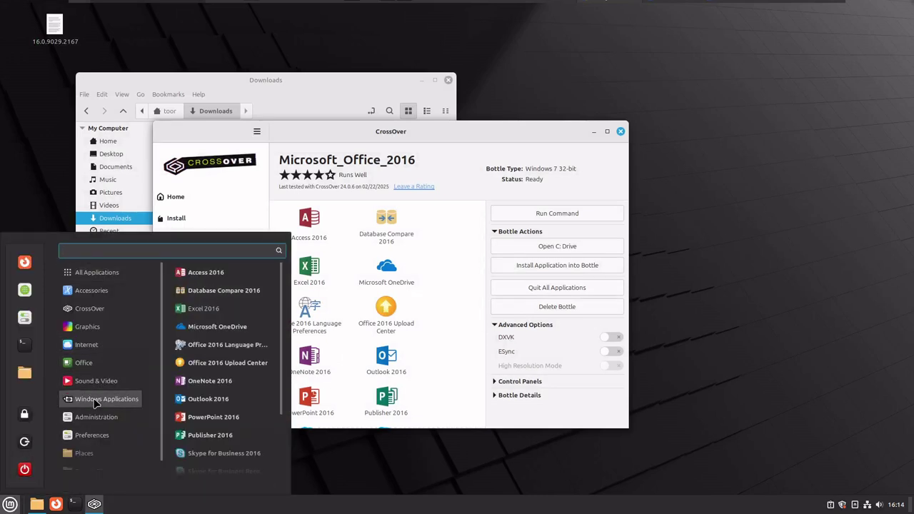
{"action": "left_click", "coordinate": [234, 400]}
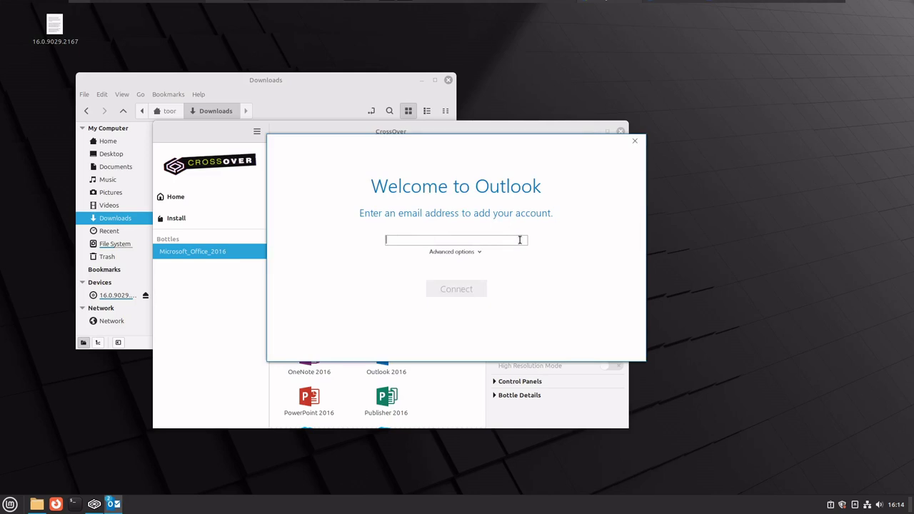
{"action": "left_click", "coordinate": [634, 141]}
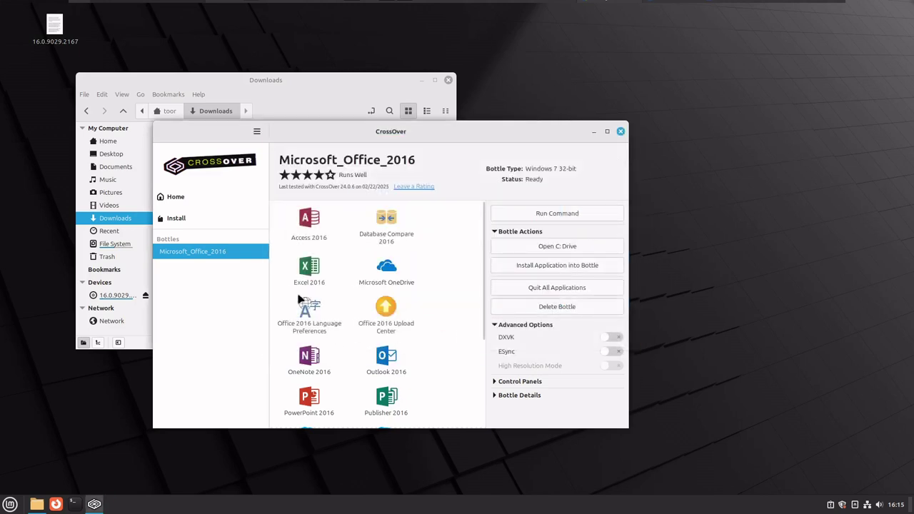
Bring up the Downloads folder showing npp.8.6.7.Installer.x64.exe and open the applications menu.
{"action": "left_click_drag", "start_coordinate": [228, 254], "coordinate": [220, 224]}
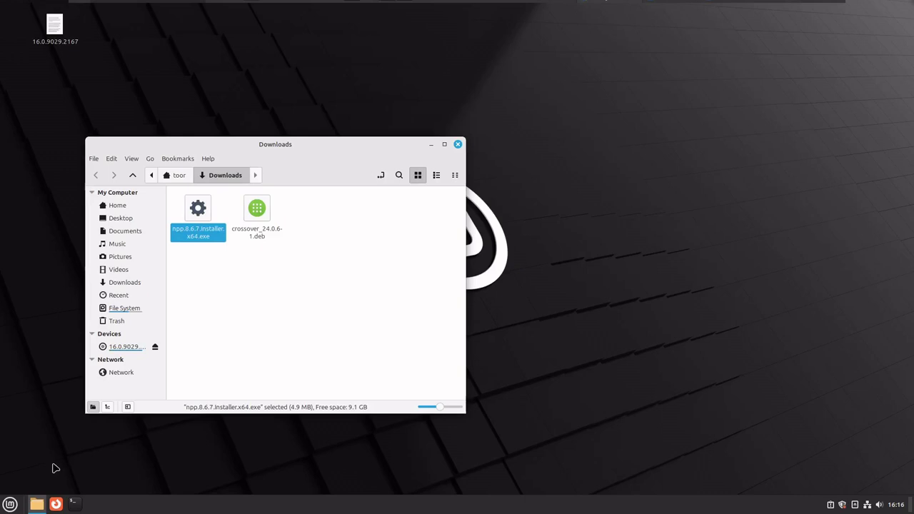
{"action": "left_click", "coordinate": [10, 504]}
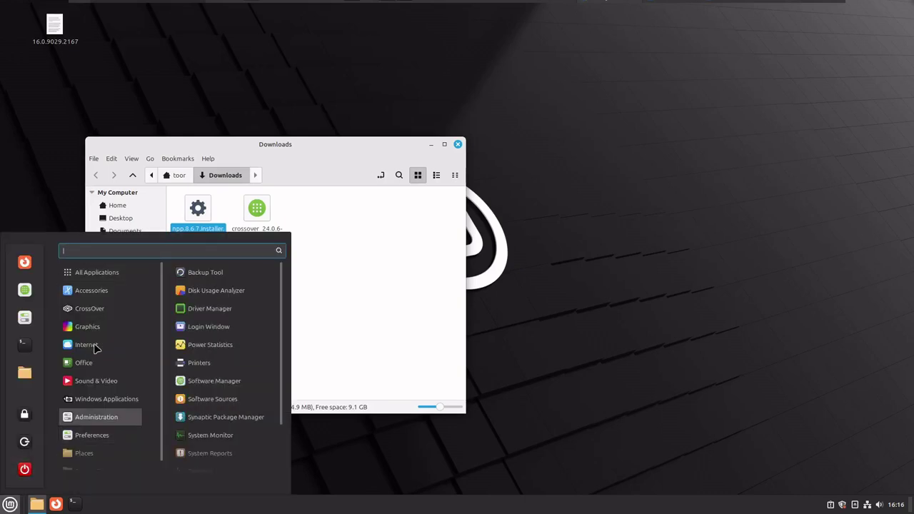
Relaunch CrossOver from the Mint menu and go to its Install page.
{"action": "mouse_move", "coordinate": [100, 317]}
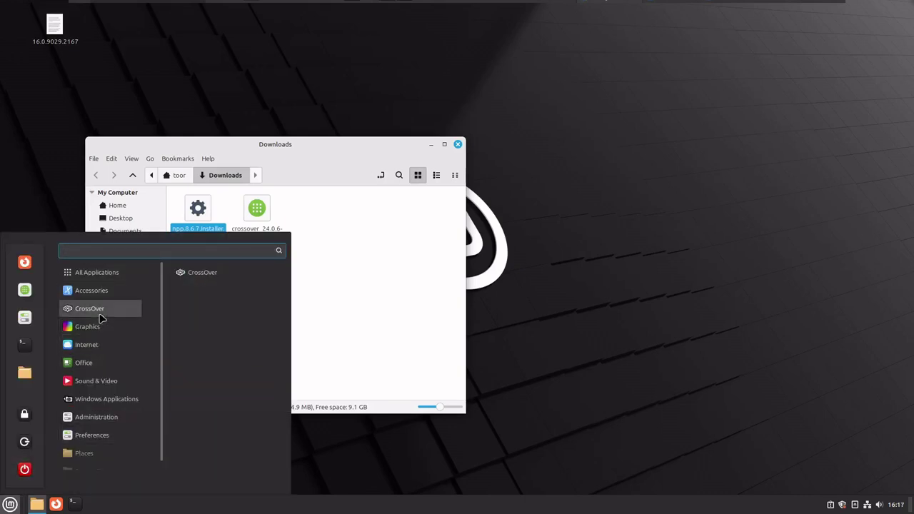
{"action": "left_click", "coordinate": [187, 275]}
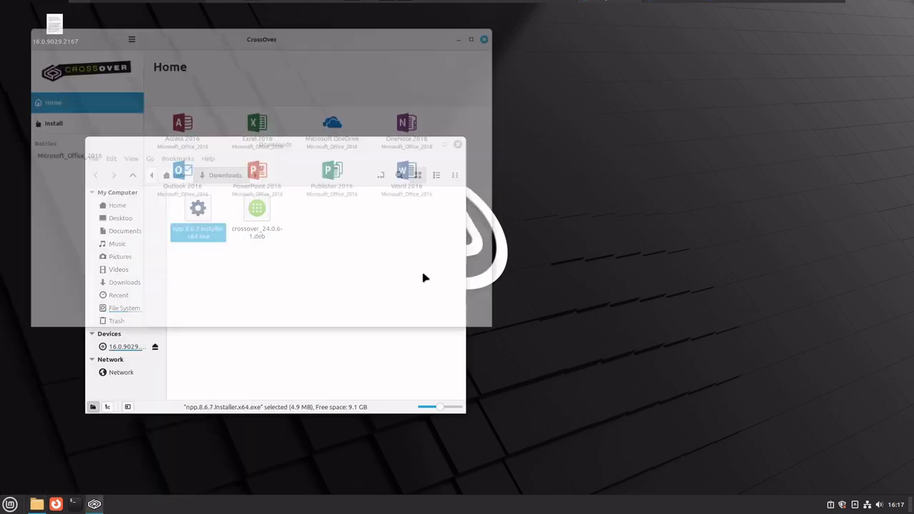
{"action": "left_click_drag", "start_coordinate": [235, 47], "coordinate": [359, 65]}
{"action": "left_click", "coordinate": [449, 205]}
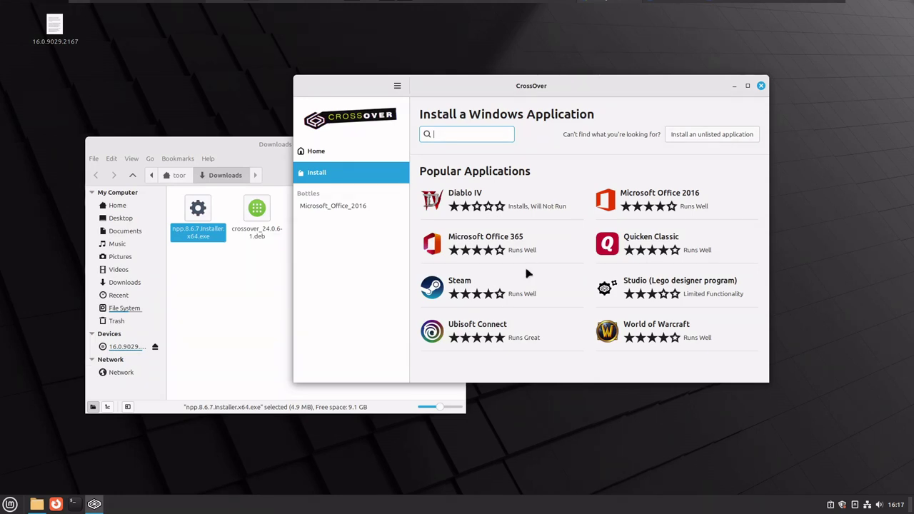
Set an unlisted install of Downloads/npp.8.6.7.Installer.x64.exe into a new bottle named NPP++.
{"action": "left_click", "coordinate": [711, 135]}
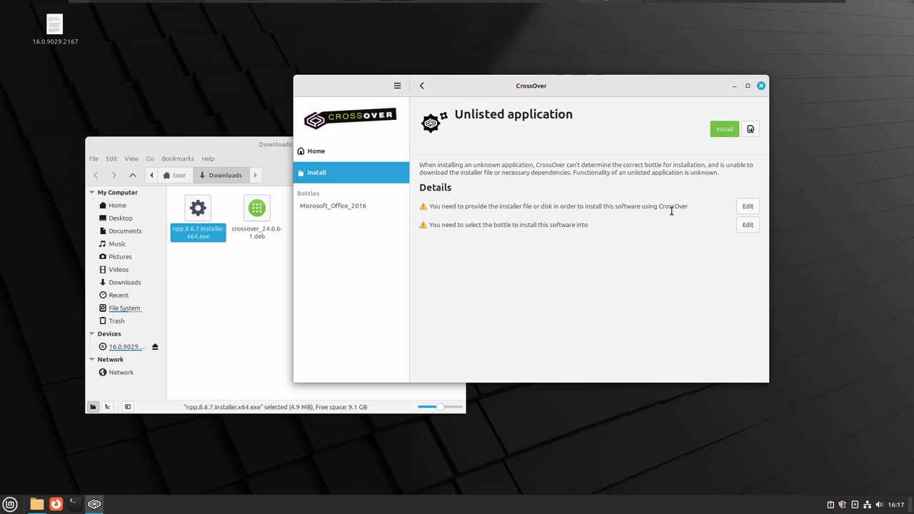
{"action": "left_click", "coordinate": [748, 206]}
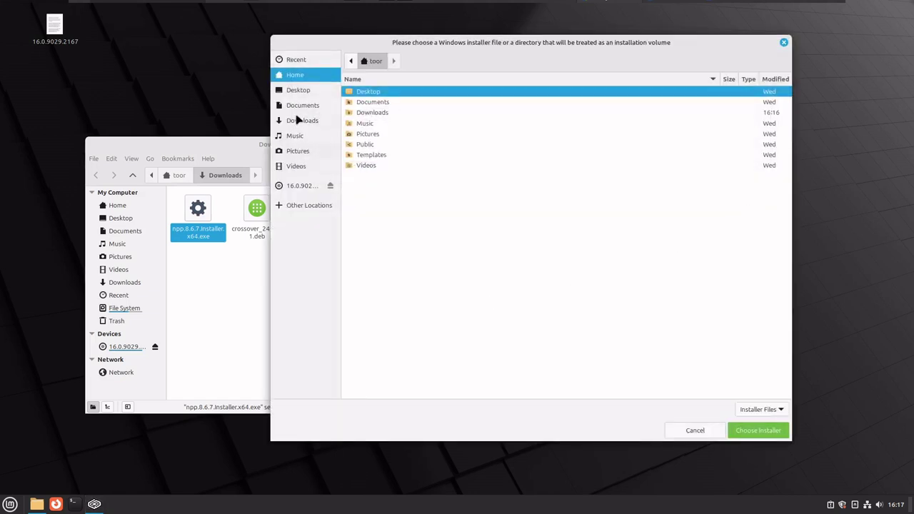
{"action": "left_click", "coordinate": [299, 120]}
{"action": "double_click", "coordinate": [408, 94]}
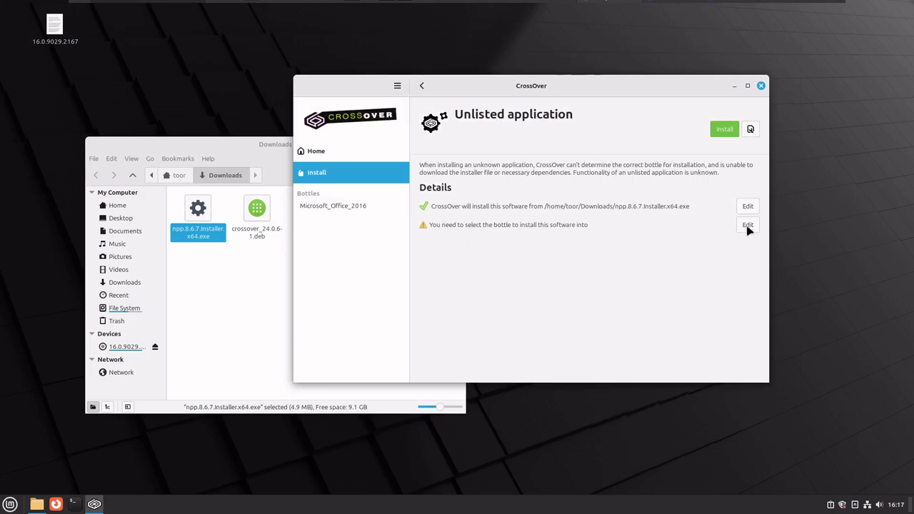
{"action": "left_click", "coordinate": [748, 225]}
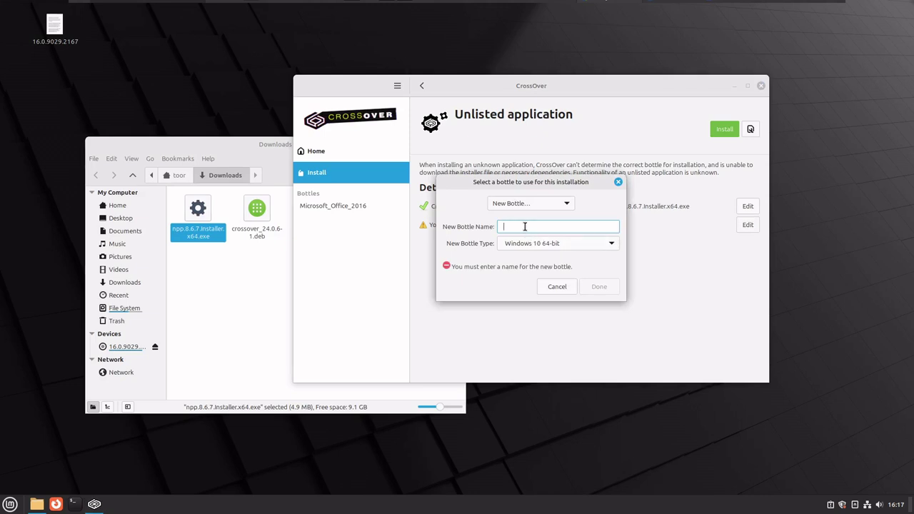
{"action": "type", "text": "NPP++"}
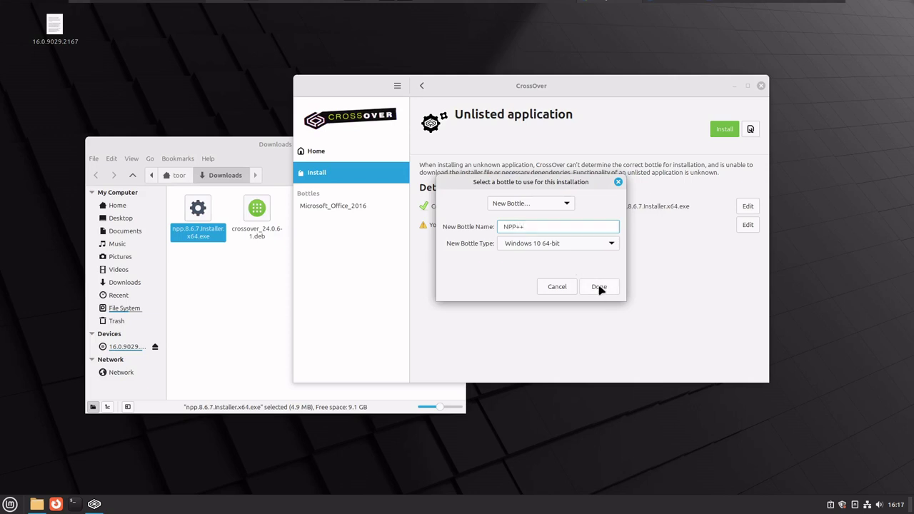
{"action": "left_click", "coordinate": [599, 287]}
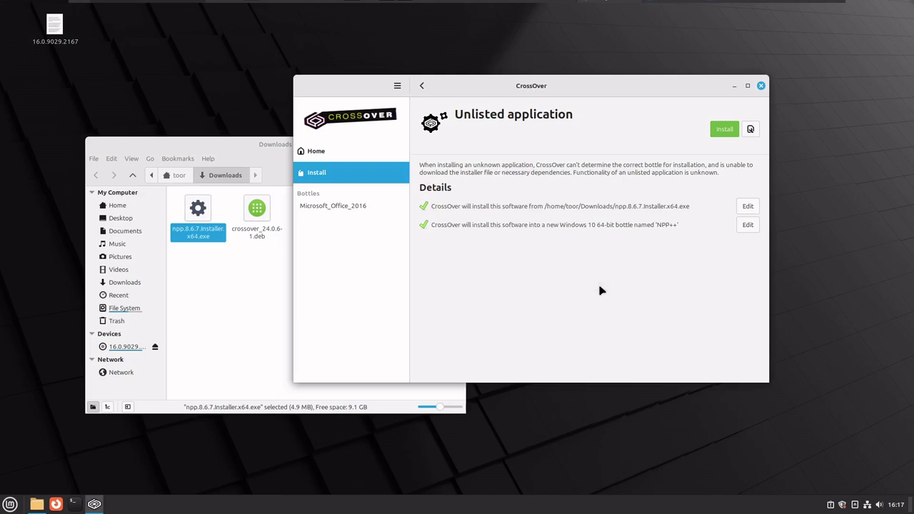
Start the Notepad++ installation and continue with the CrossOver trial.
{"action": "left_click", "coordinate": [726, 130]}
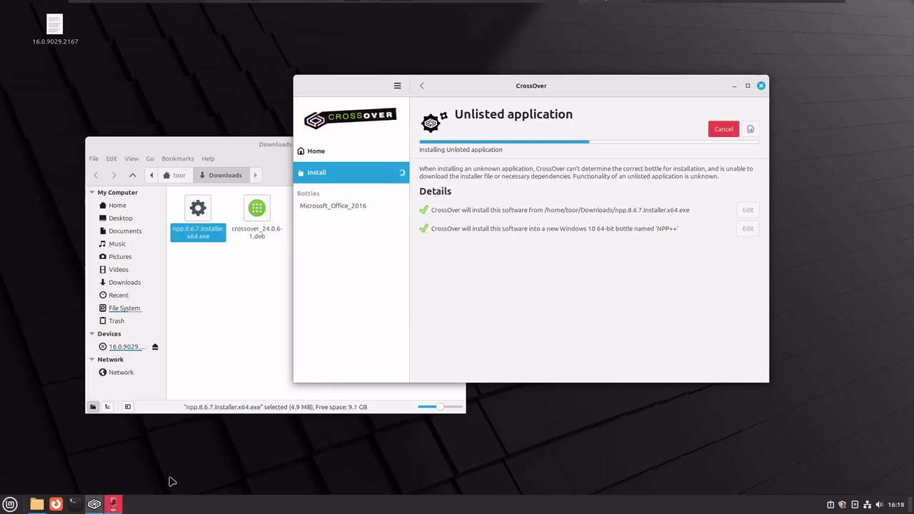
{"action": "left_click", "coordinate": [114, 504]}
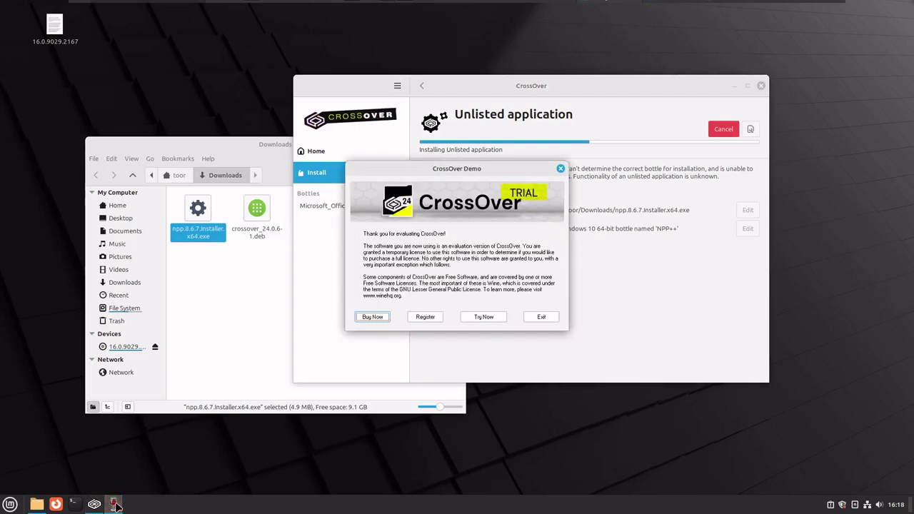
{"action": "left_click", "coordinate": [483, 319]}
Run the Notepad++ v8.6.7 setup in English with default components through to Finish.
{"action": "left_click", "coordinate": [460, 275]}
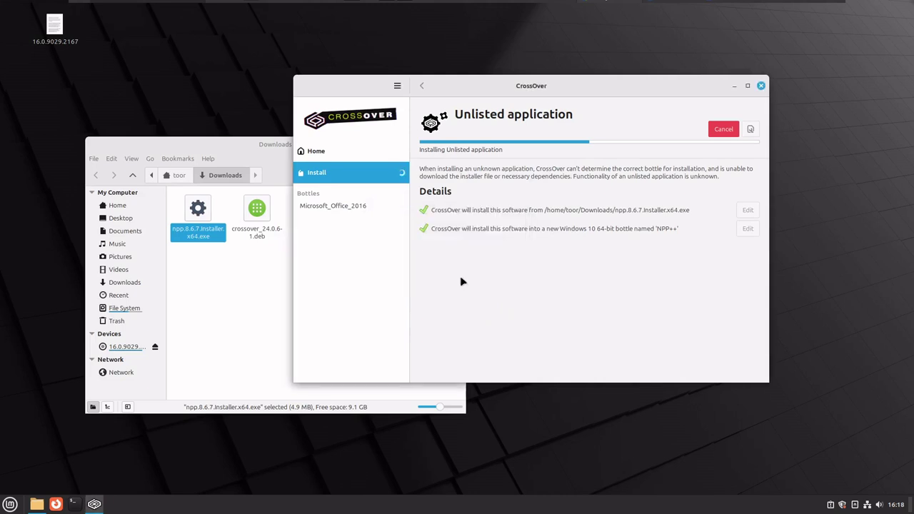
{"action": "left_click", "coordinate": [509, 328]}
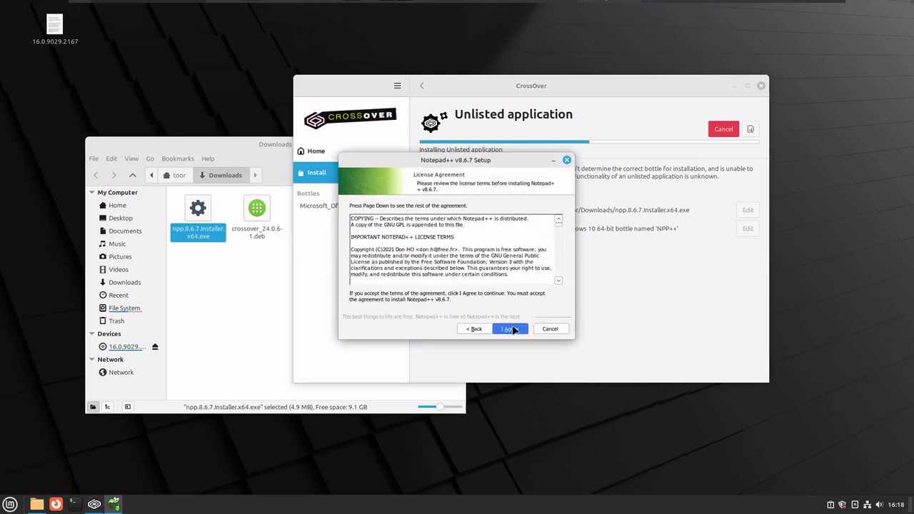
{"action": "left_click", "coordinate": [508, 328]}
{"action": "left_click", "coordinate": [512, 328]}
{"action": "left_click", "coordinate": [512, 328]}
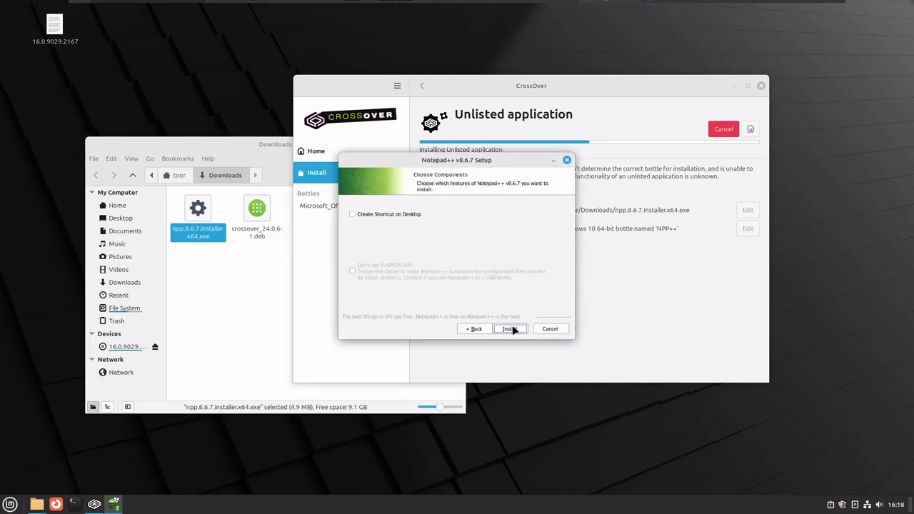
{"action": "left_click", "coordinate": [513, 328]}
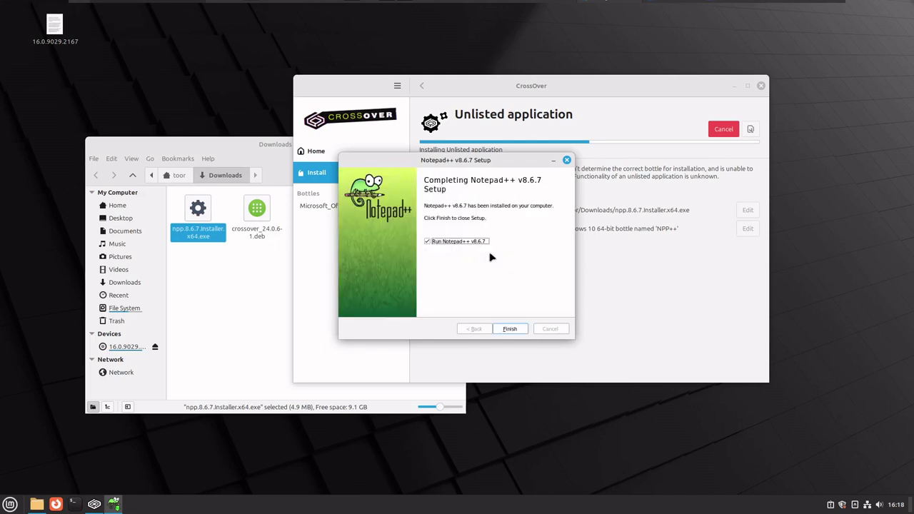
{"action": "left_click", "coordinate": [509, 329]}
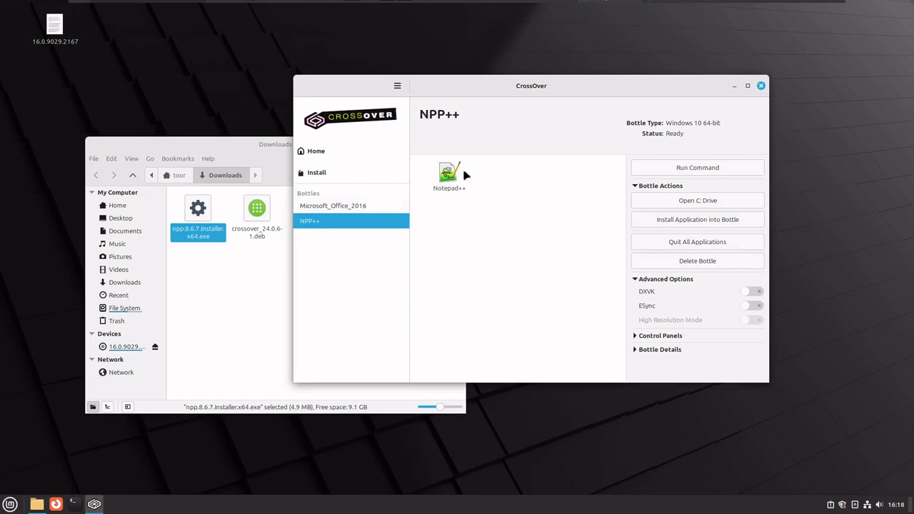
Launch Notepad++ from the Mint menu's Windows Applications list.
{"action": "left_click", "coordinate": [10, 505]}
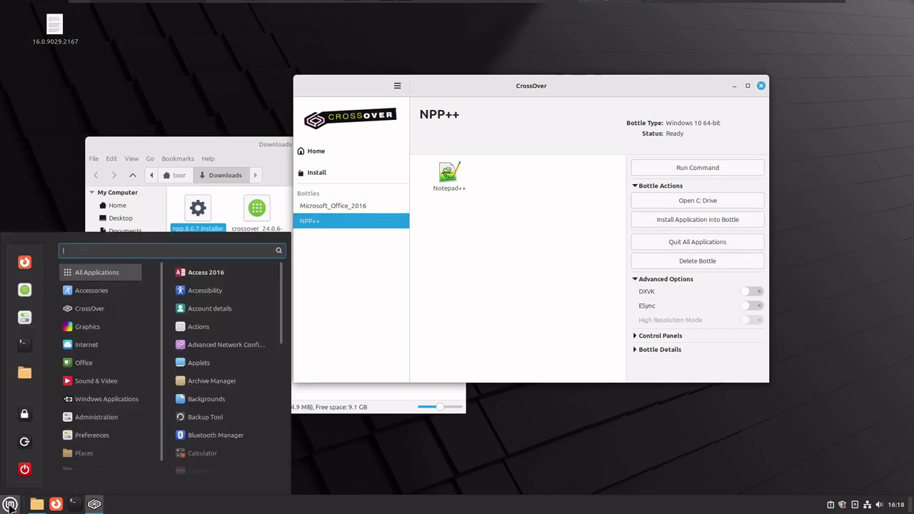
{"action": "mouse_move", "coordinate": [107, 398]}
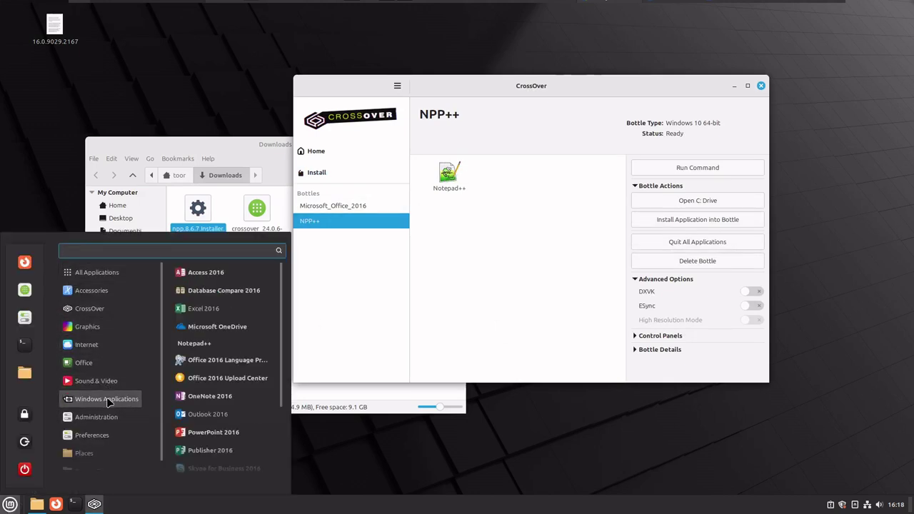
{"action": "scroll", "coordinate": [245, 374], "scroll_direction": "down", "scroll_amount": 5}
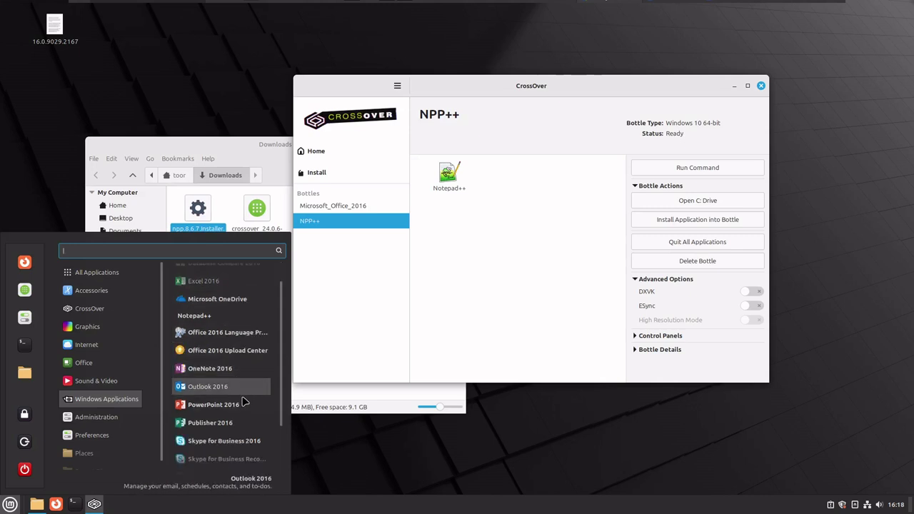
{"action": "scroll", "coordinate": [242, 421], "scroll_direction": "down", "scroll_amount": 1}
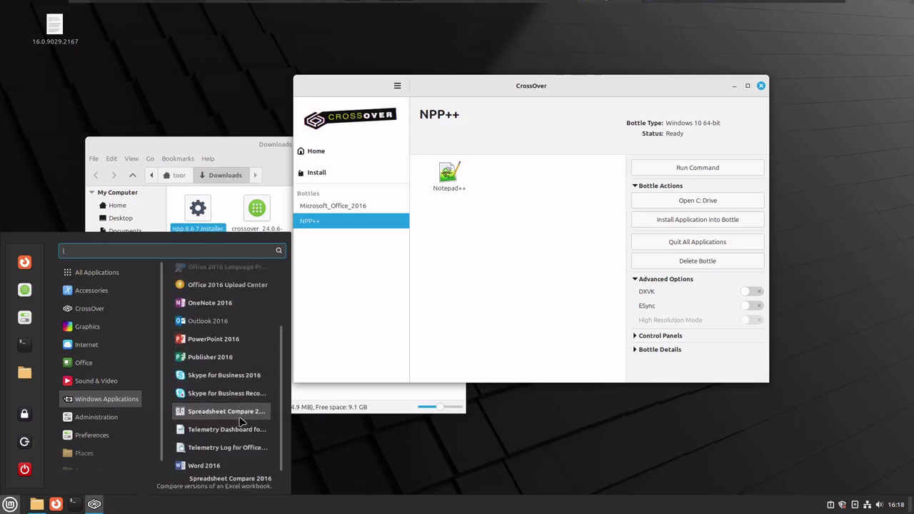
{"action": "scroll", "coordinate": [242, 422], "scroll_direction": "up", "scroll_amount": 5}
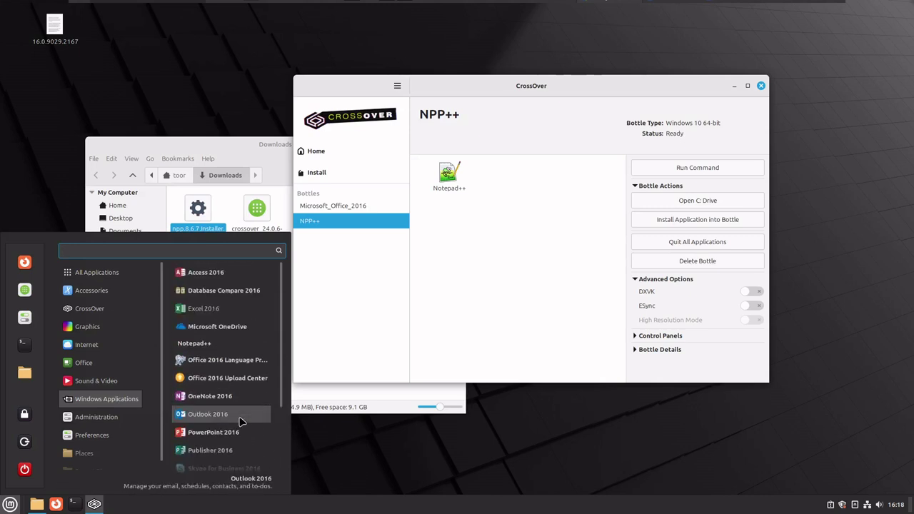
{"action": "left_click", "coordinate": [193, 349]}
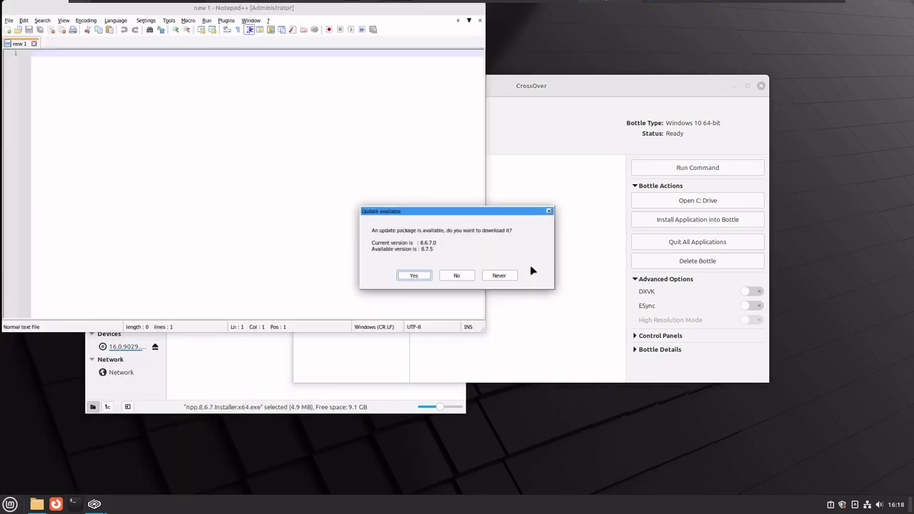
Decline the Notepad++ 8.7.5 update and move the empty editor window toward the screen centre.
{"action": "left_click", "coordinate": [456, 276]}
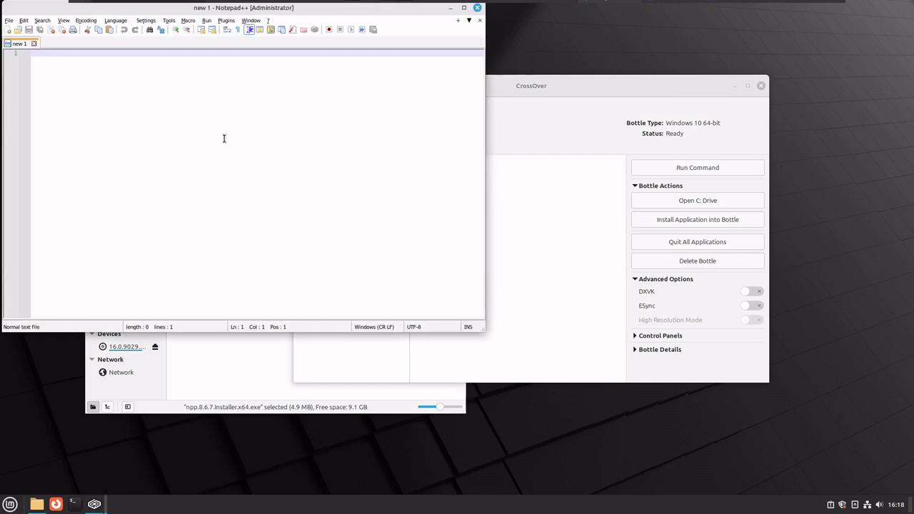
{"action": "left_click_drag", "start_coordinate": [145, 16], "coordinate": [408, 179]}
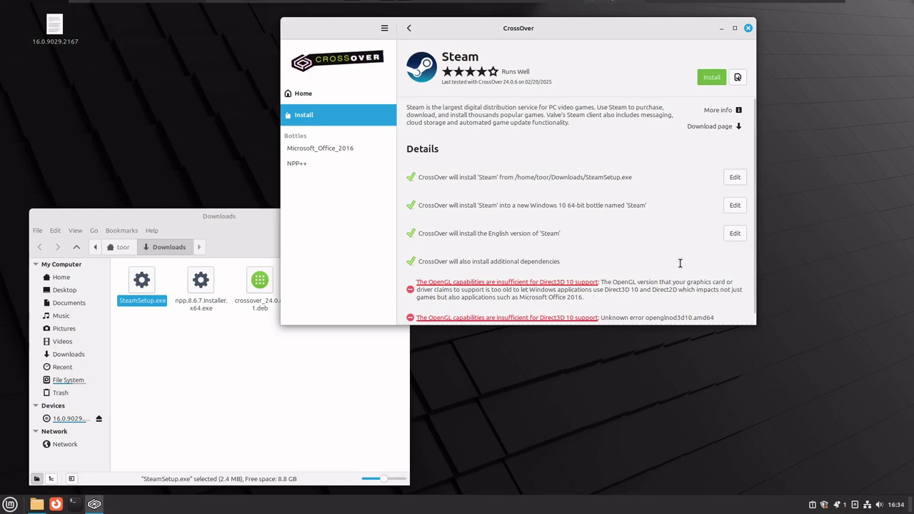
Start installing Steam into a new Windows 10 64-bit 'Steam' bottle, dismissing the preparation error.
{"action": "left_click", "coordinate": [711, 79]}
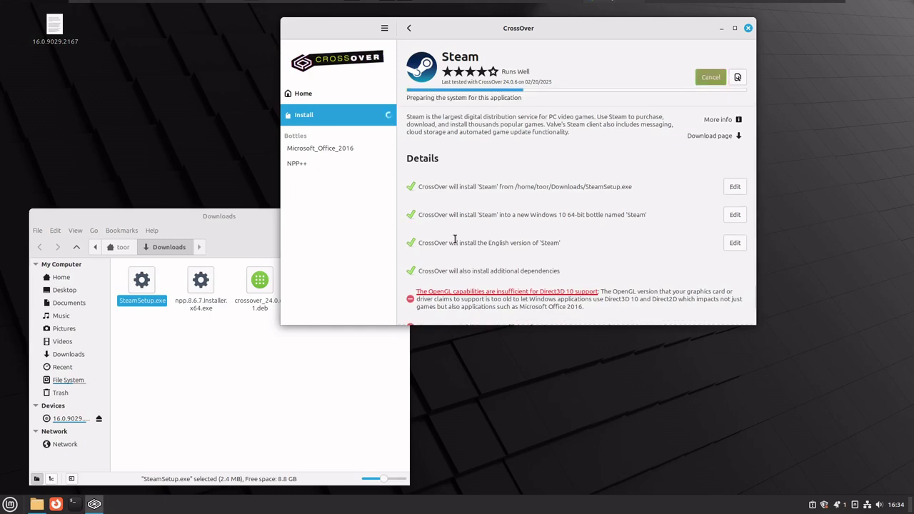
{"action": "left_click", "coordinate": [461, 232]}
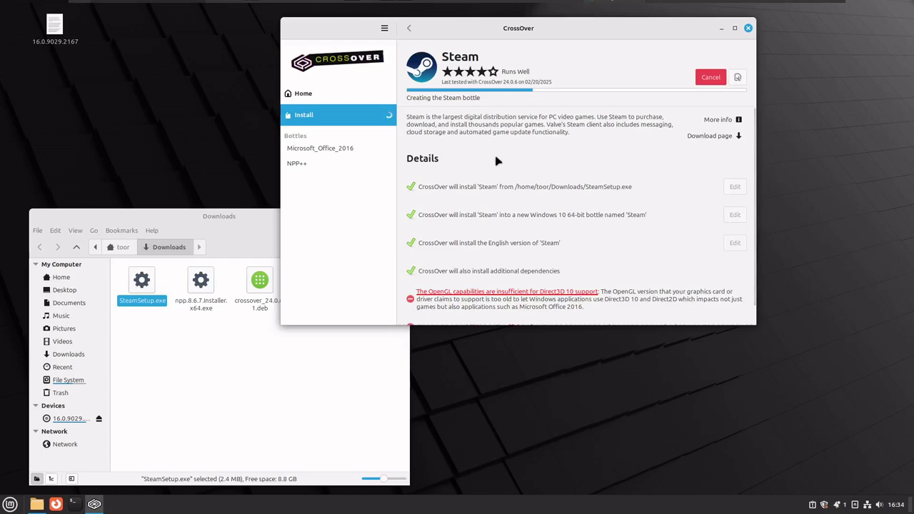
{"action": "scroll", "coordinate": [644, 232], "scroll_direction": "down", "scroll_amount": 1}
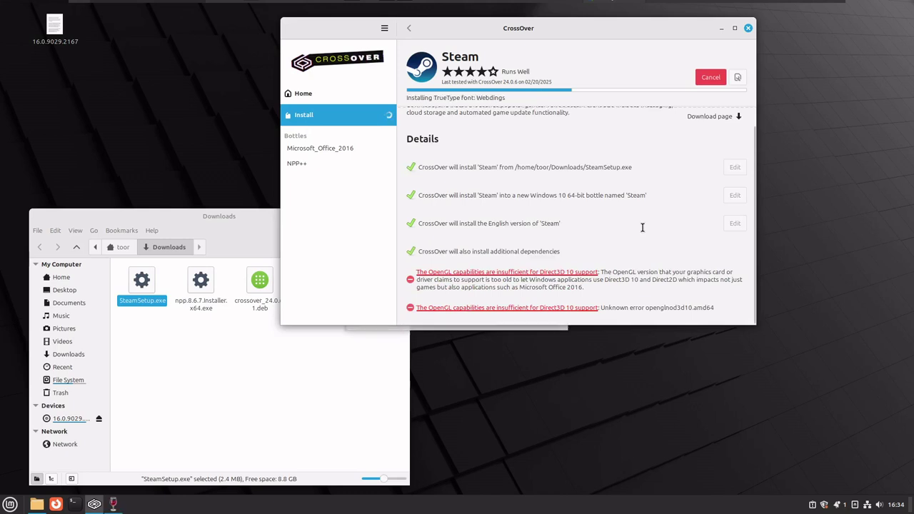
{"action": "scroll", "coordinate": [644, 230], "scroll_direction": "up", "scroll_amount": 1}
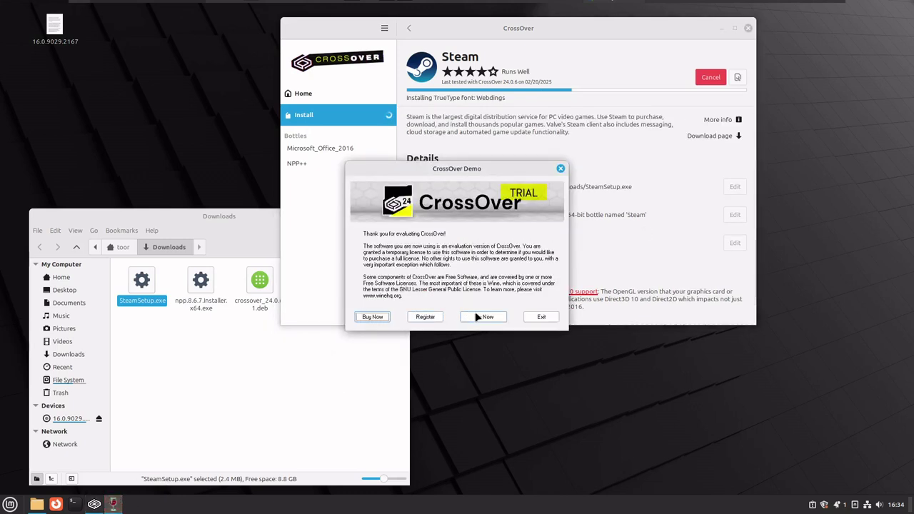
Continue the trial, accept the Webdings licence, and finish Steam Setup in English to the default folder.
{"action": "left_click", "coordinate": [484, 317]}
{"action": "left_click", "coordinate": [483, 334]}
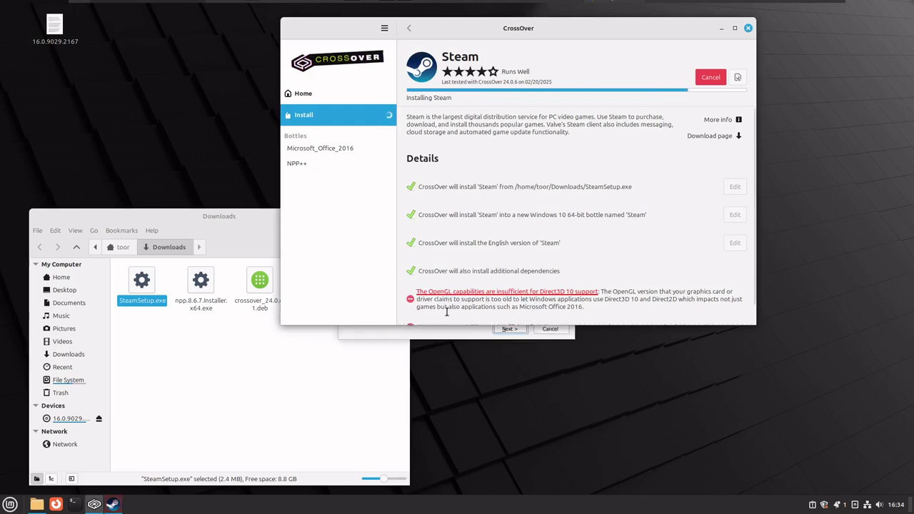
{"action": "left_click", "coordinate": [444, 337]}
{"action": "left_click", "coordinate": [515, 330]}
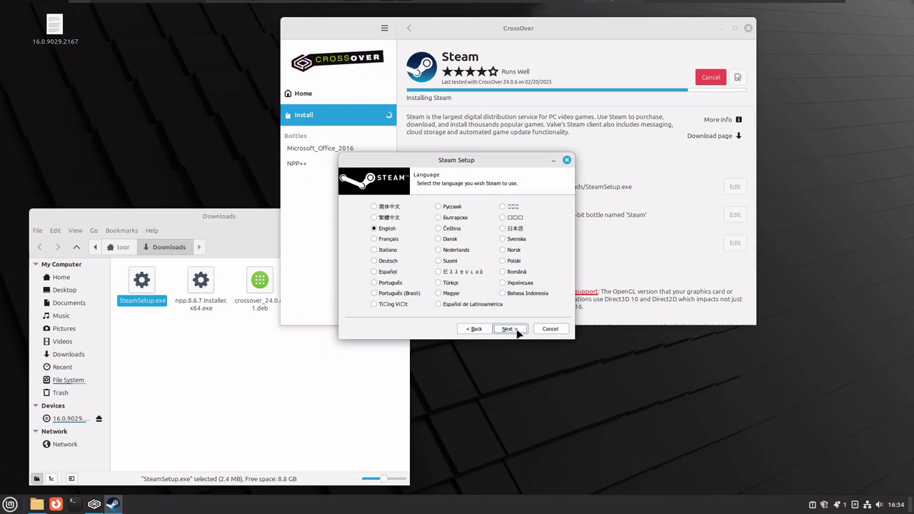
{"action": "left_click", "coordinate": [511, 330]}
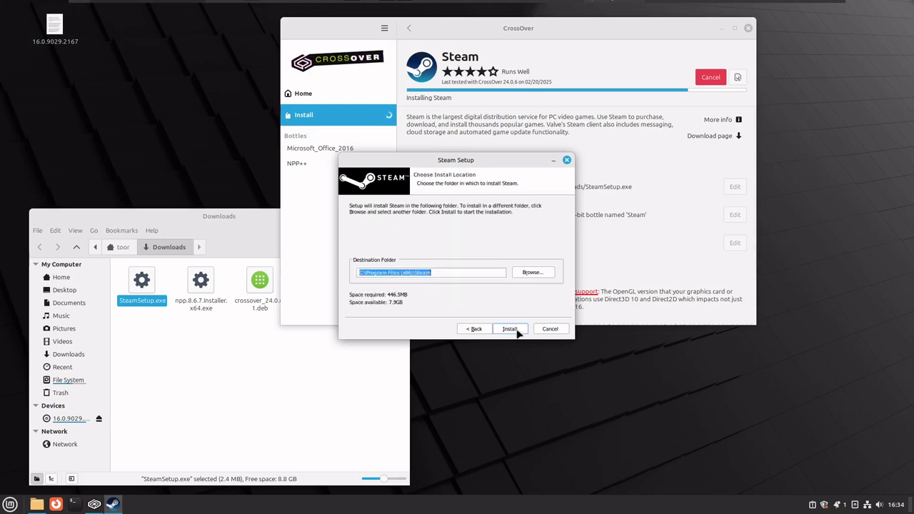
{"action": "left_click", "coordinate": [517, 333]}
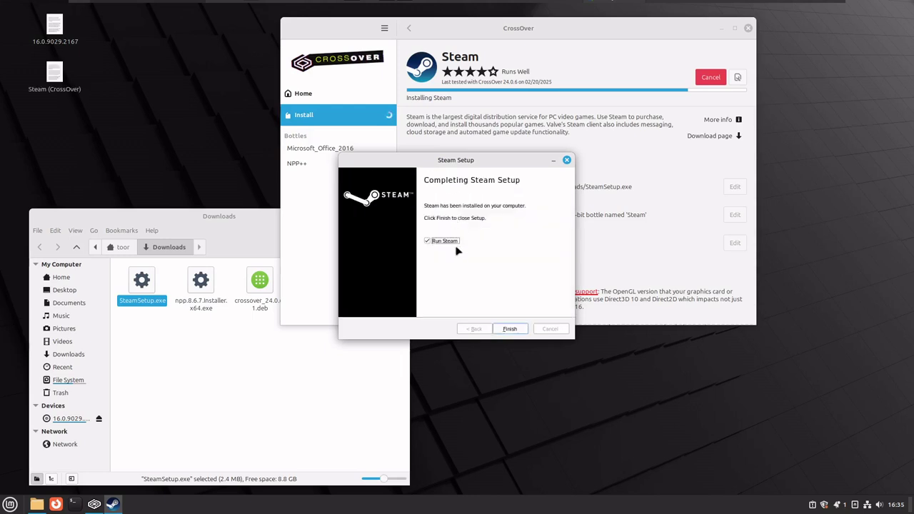
{"action": "left_click", "coordinate": [449, 243]}
{"action": "left_click", "coordinate": [510, 330]}
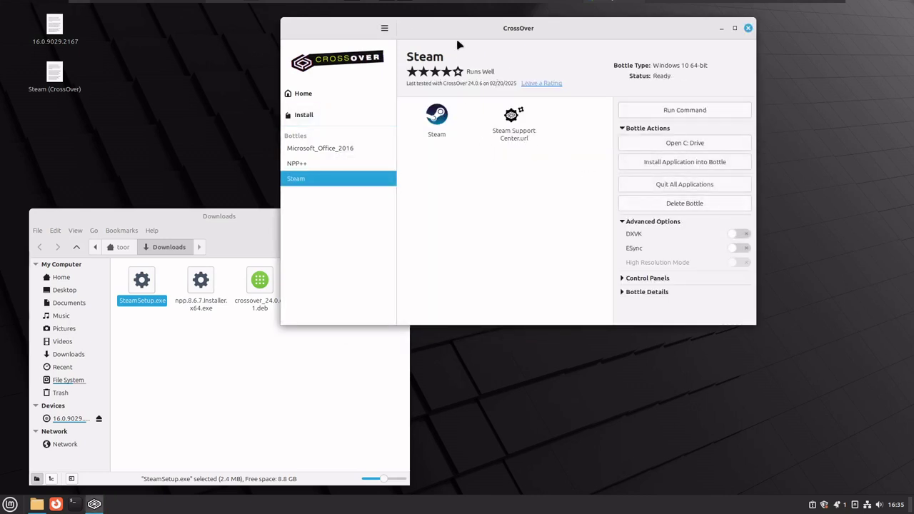
Close the Downloads file manager and select the Steam bottle in CrossOver's sidebar.
{"action": "left_click_drag", "start_coordinate": [461, 31], "coordinate": [567, 42]}
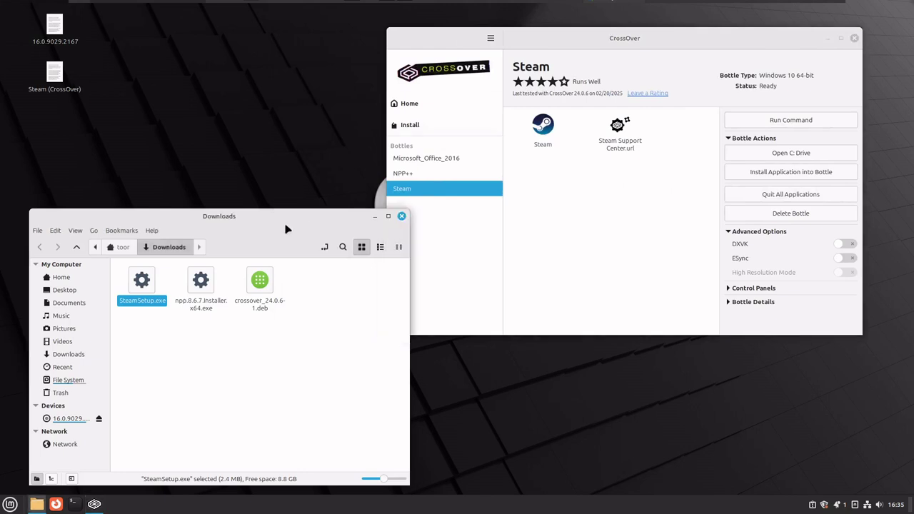
{"action": "left_click", "coordinate": [402, 217]}
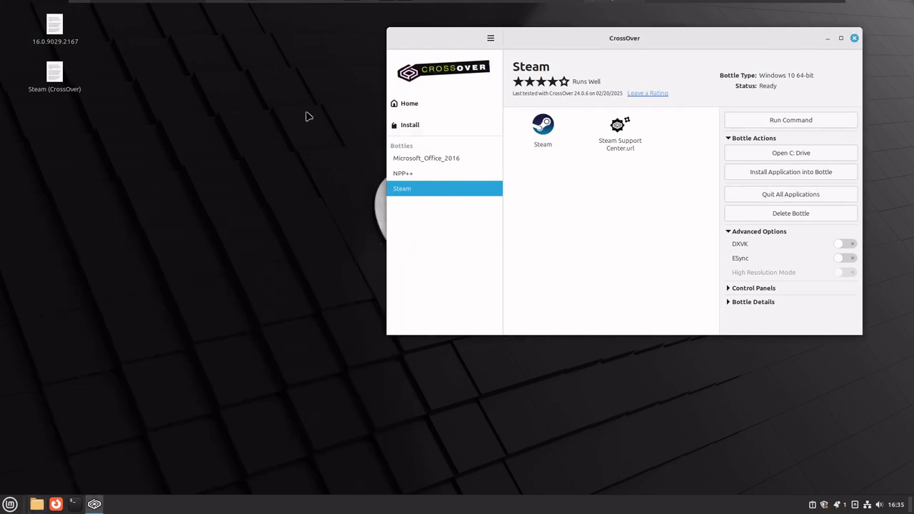
{"action": "left_click", "coordinate": [412, 126]}
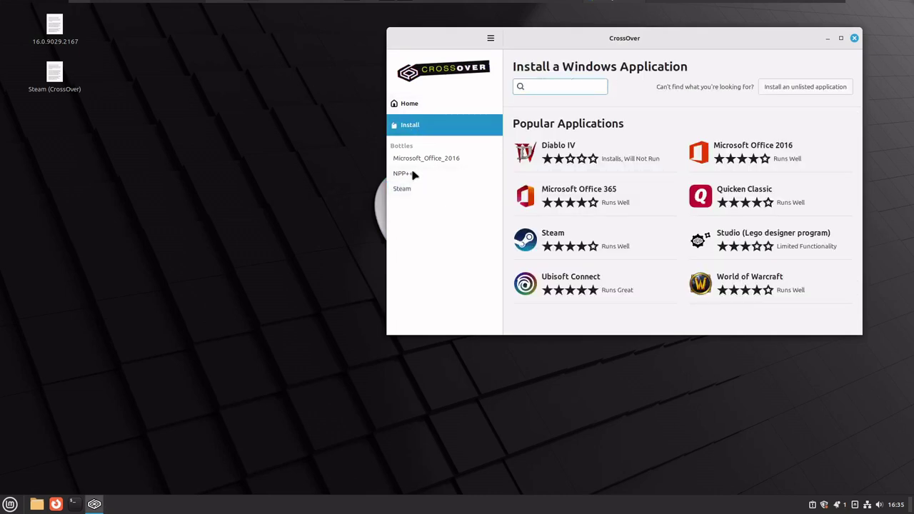
{"action": "left_click", "coordinate": [409, 188]}
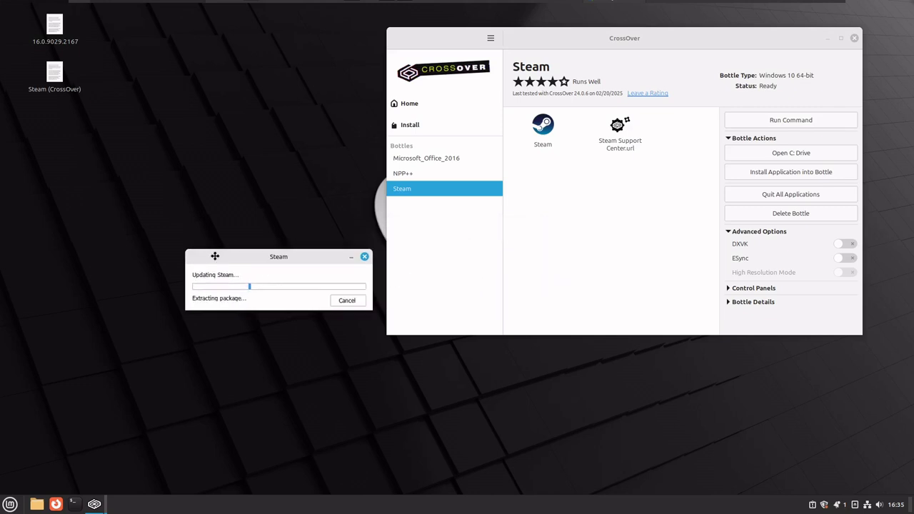
Move the Updating Steam dialog aside while the 318 MB update extracts.
{"action": "left_click_drag", "start_coordinate": [215, 256], "coordinate": [211, 256]}
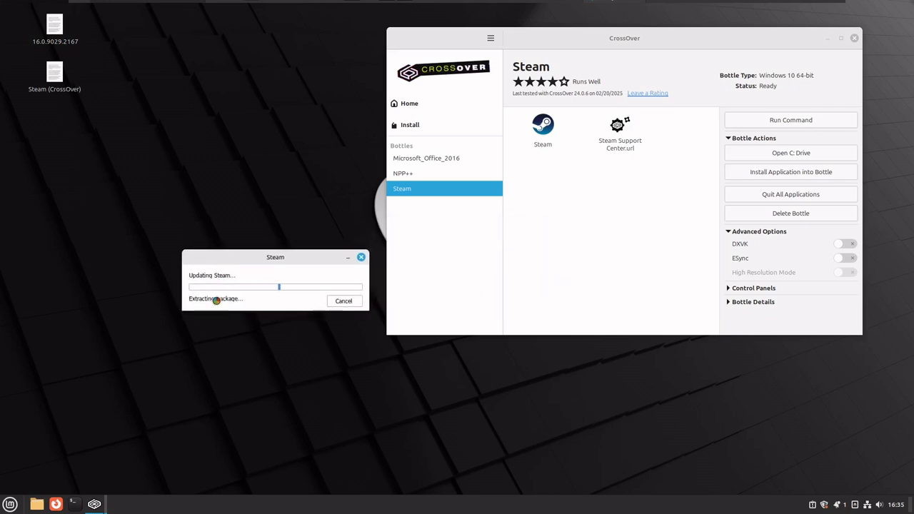